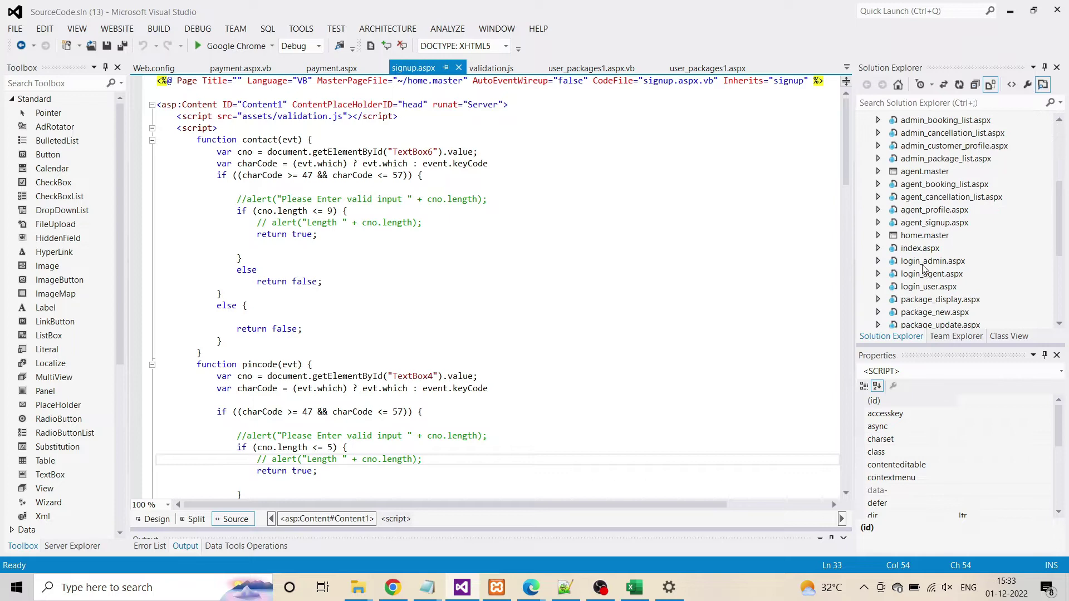
Launch index.aspx from Solution Explorer with View in Browser in Google Chrome
{"action": "right_click", "coordinate": [919, 249]}
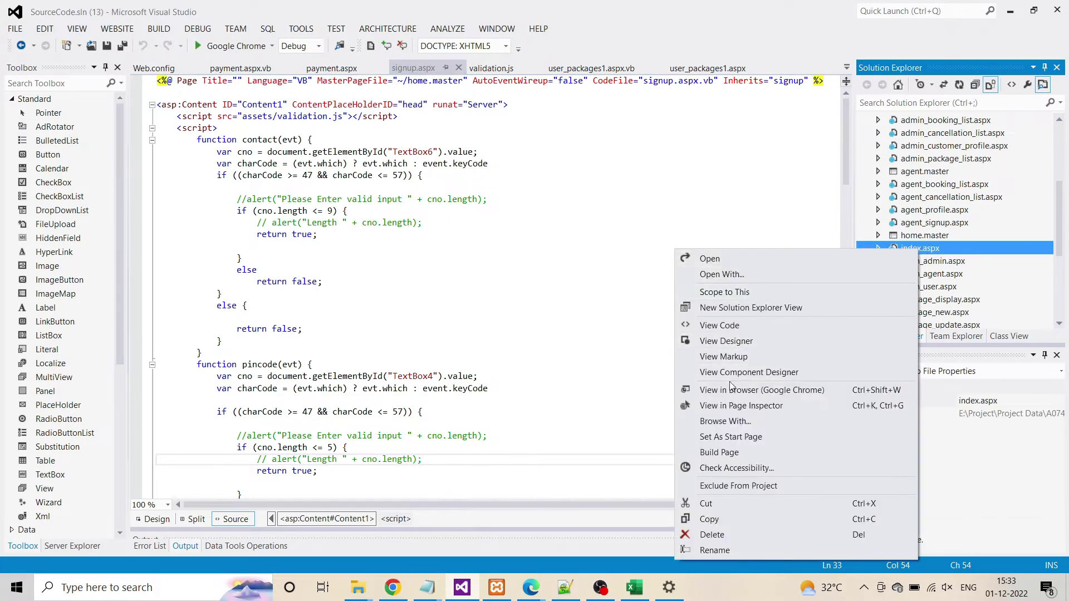
{"action": "left_click", "coordinate": [726, 389]}
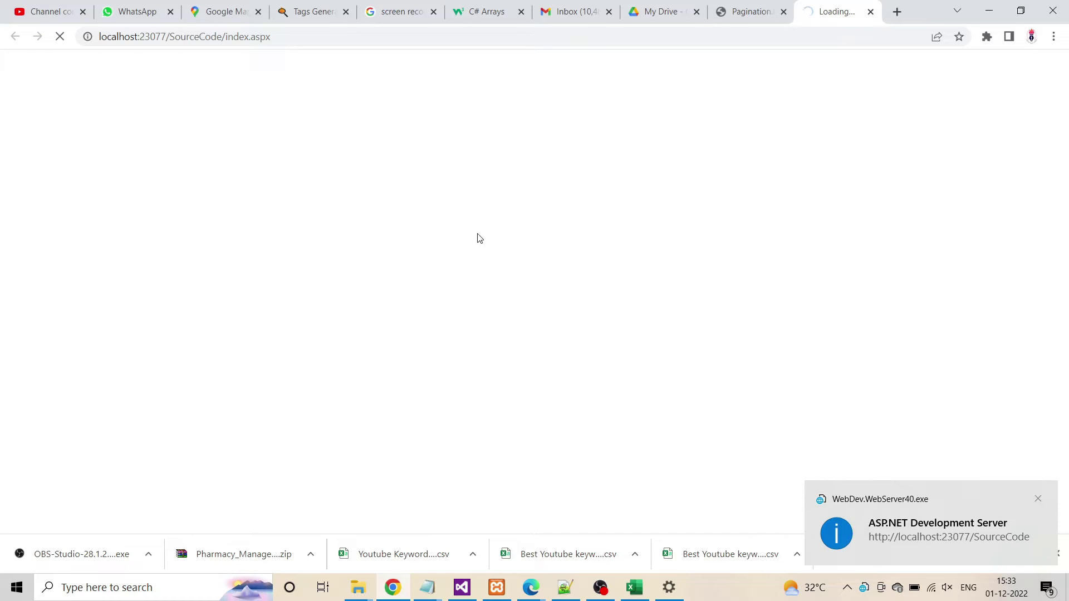
Dismiss the development server notification and jump to the Our Services section
{"action": "left_click", "coordinate": [1038, 500]}
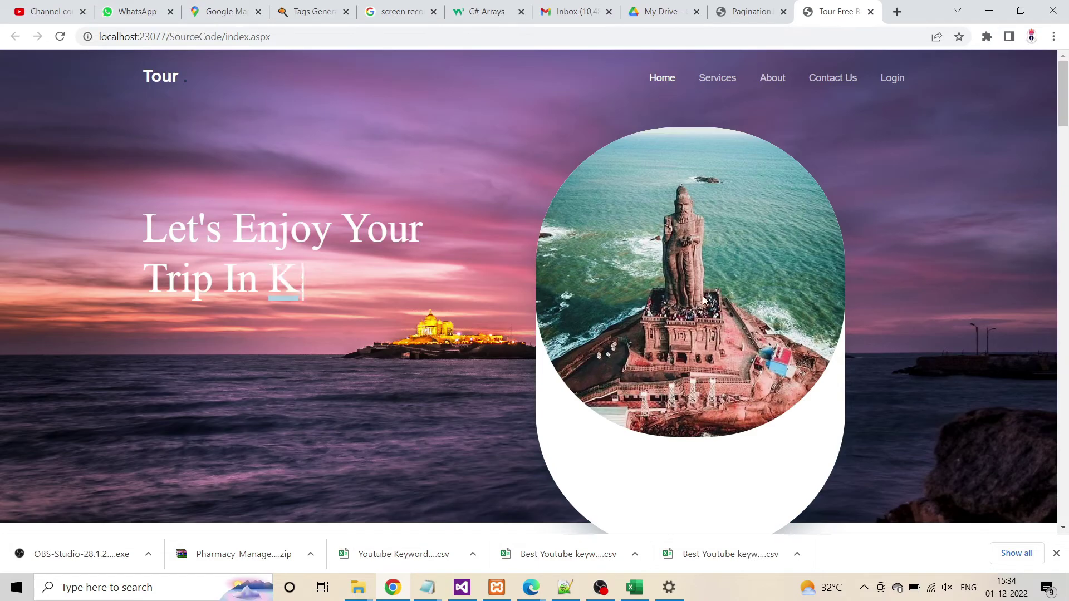
{"action": "left_click", "coordinate": [718, 78]}
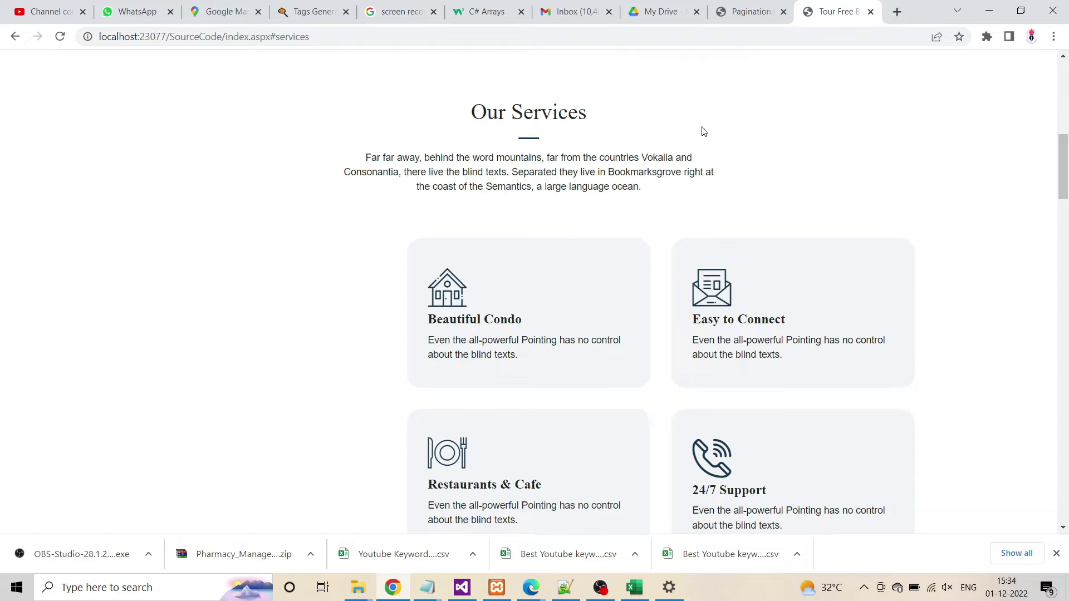
{"action": "scroll", "coordinate": [746, 229], "scroll_direction": "up", "scroll_amount": 8}
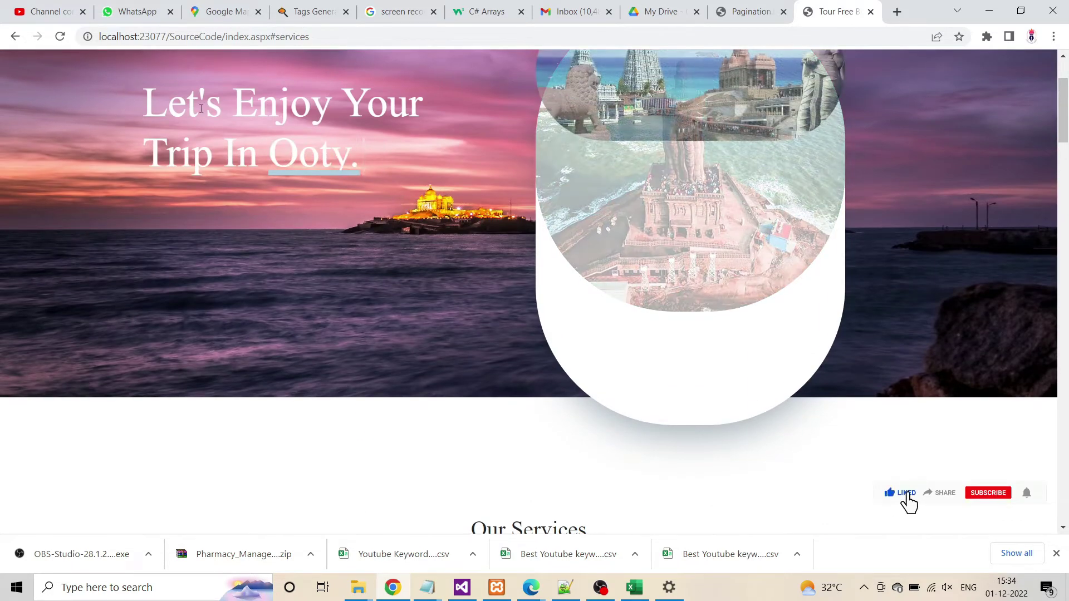
{"action": "scroll", "coordinate": [157, 254], "scroll_direction": "up", "scroll_amount": 2}
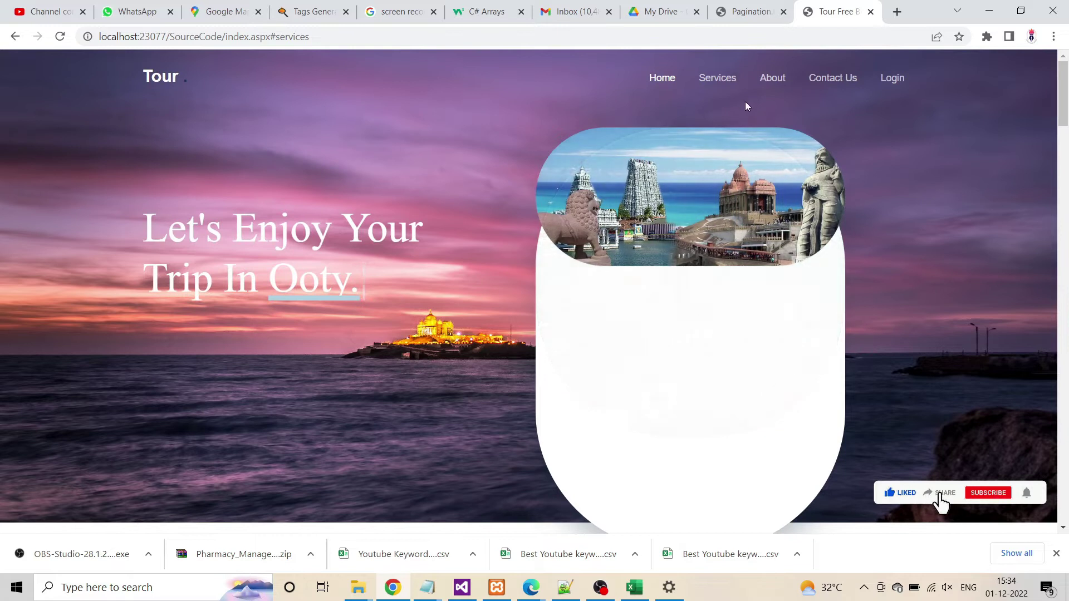
View the About section, scroll back to the top, and go to the Login page
{"action": "left_click", "coordinate": [770, 83]}
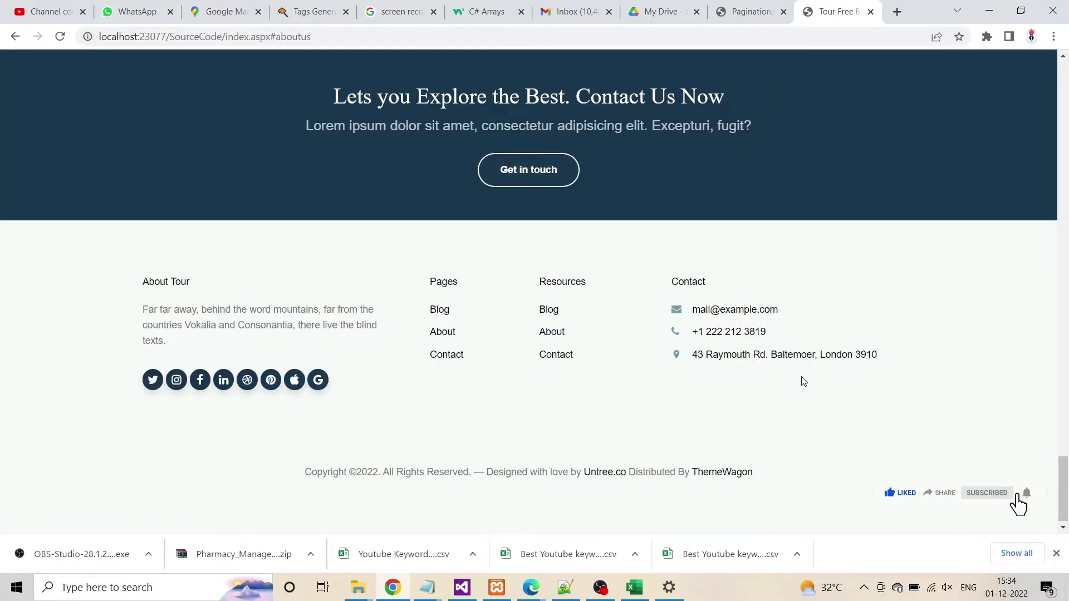
{"action": "scroll", "coordinate": [861, 364], "scroll_direction": "up", "scroll_amount": 15}
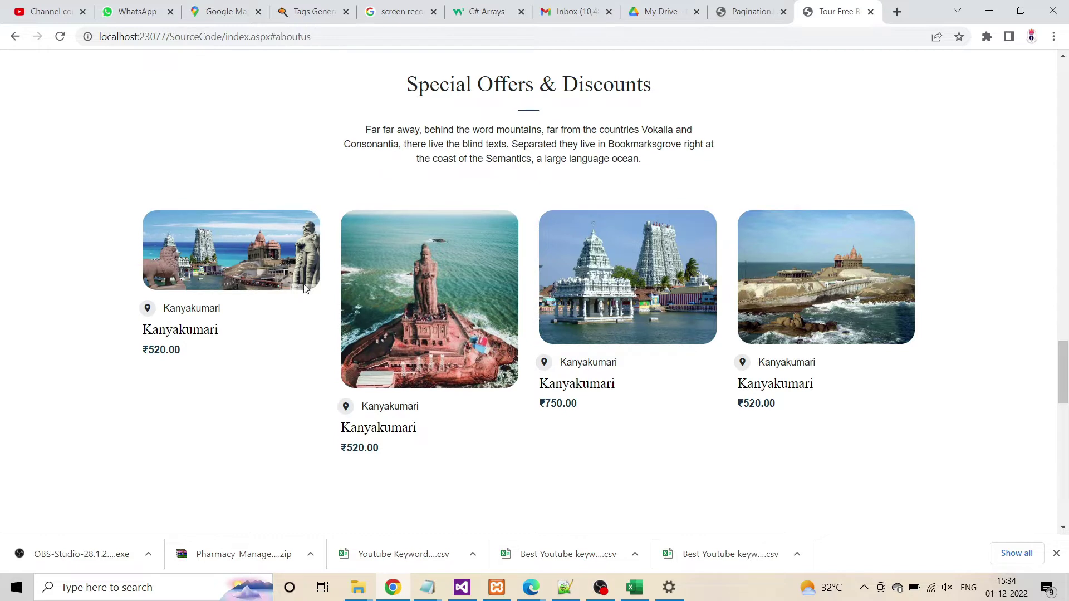
{"action": "scroll", "coordinate": [481, 287], "scroll_direction": "up", "scroll_amount": 1}
{"action": "scroll", "coordinate": [482, 287], "scroll_direction": "up", "scroll_amount": 15}
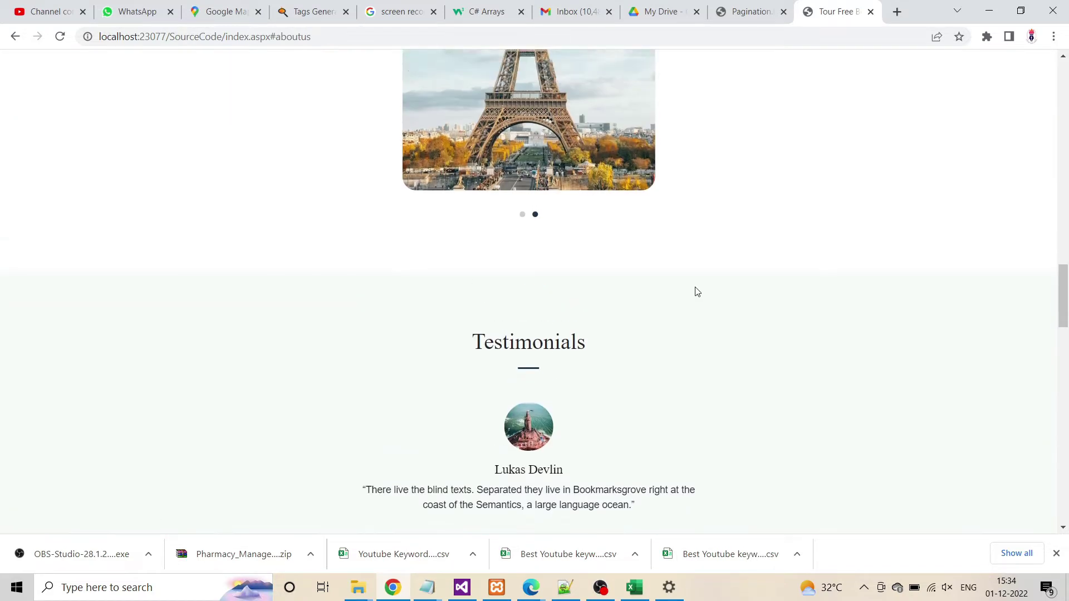
{"action": "scroll", "coordinate": [697, 290], "scroll_direction": "up", "scroll_amount": 20}
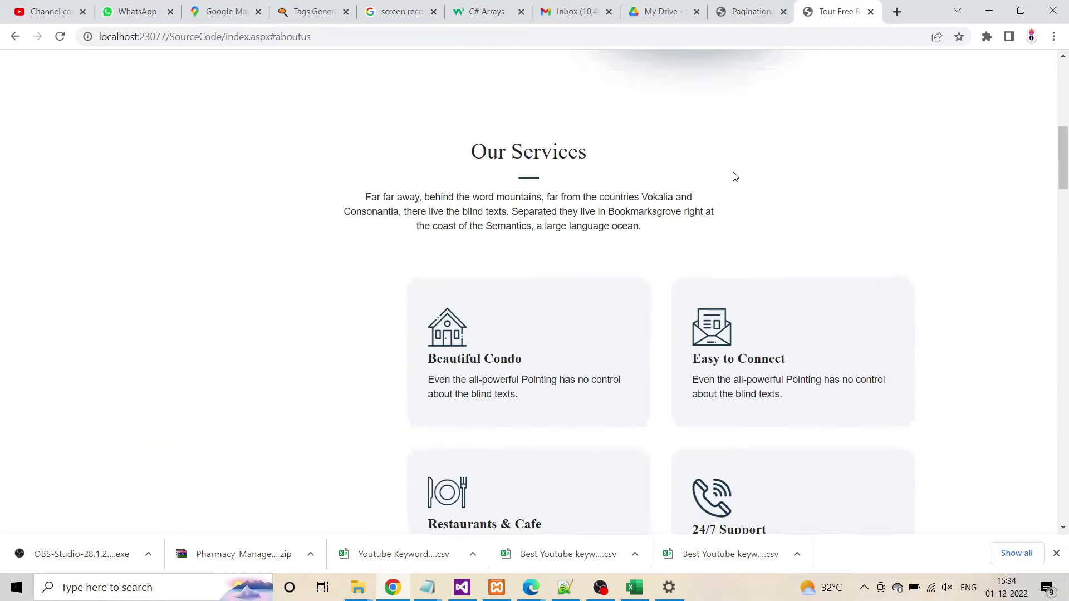
{"action": "scroll", "coordinate": [732, 172], "scroll_direction": "up", "scroll_amount": 1}
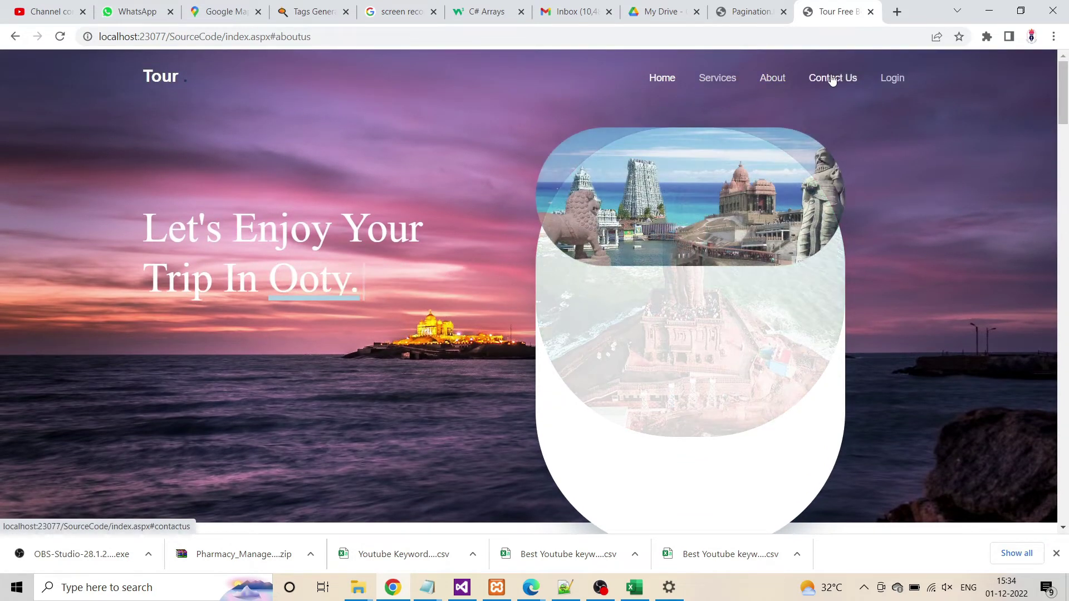
{"action": "left_click", "coordinate": [893, 81]}
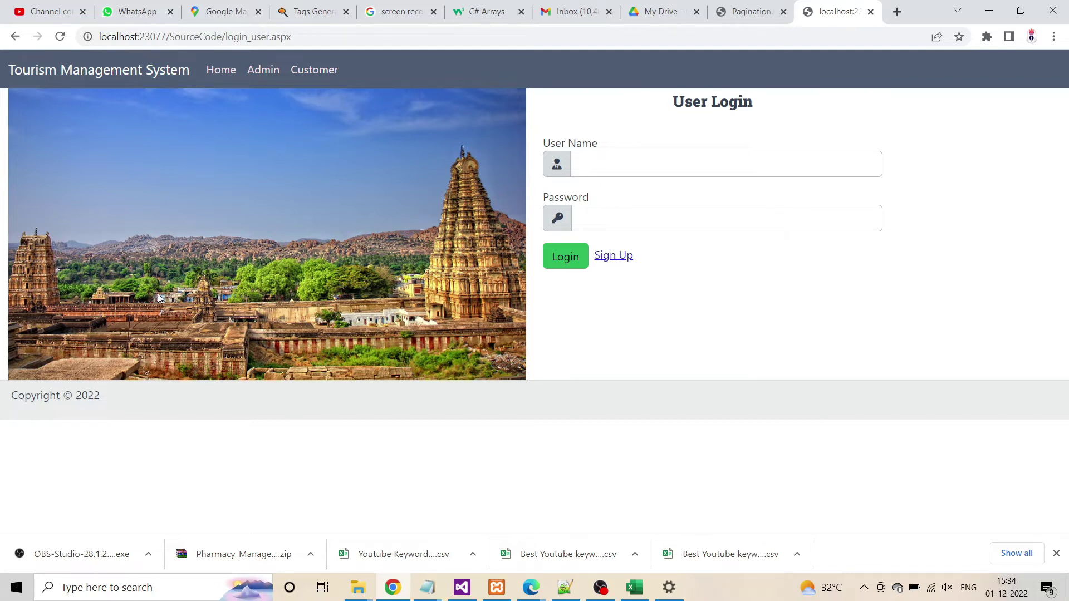
Log in on the Admin page with the saved admin user name and password
{"action": "left_click", "coordinate": [262, 69]}
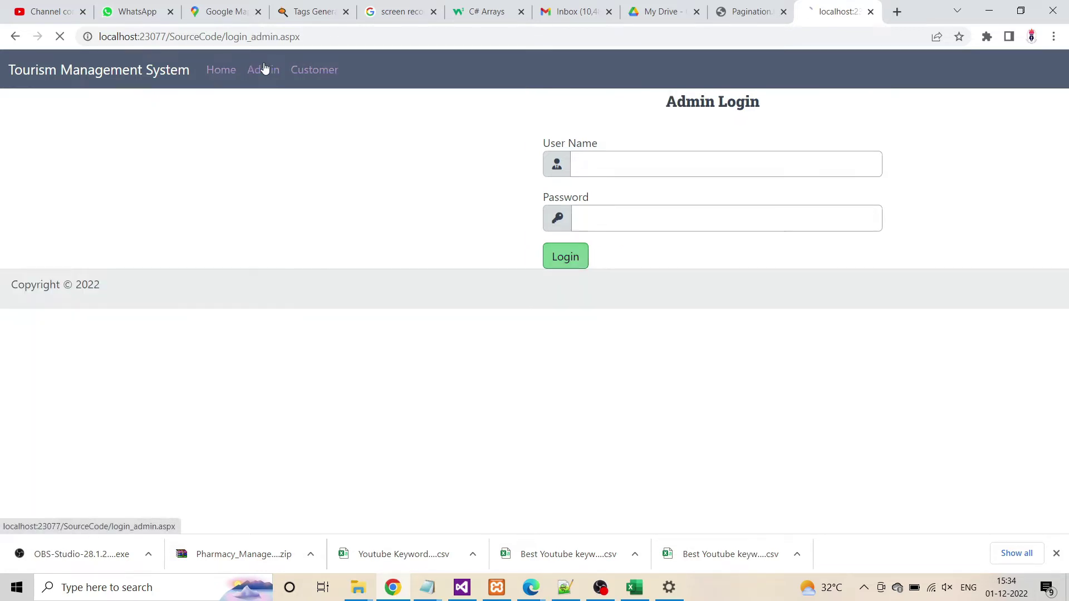
{"action": "left_click", "coordinate": [625, 155]}
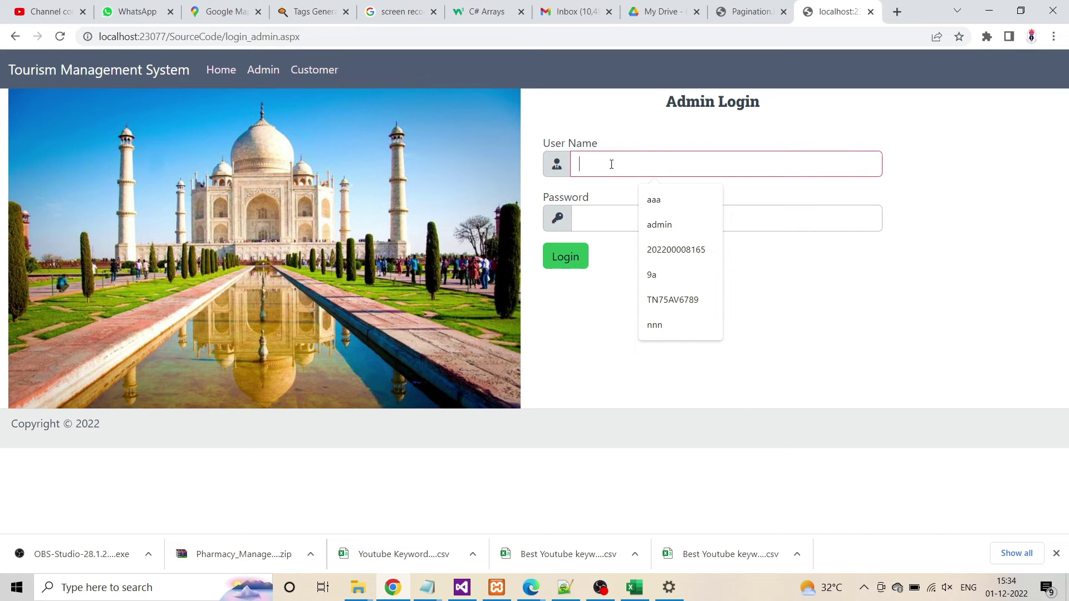
{"action": "left_click", "coordinate": [659, 225]}
{"action": "left_click", "coordinate": [637, 229]}
{"action": "type", "text": "•"}
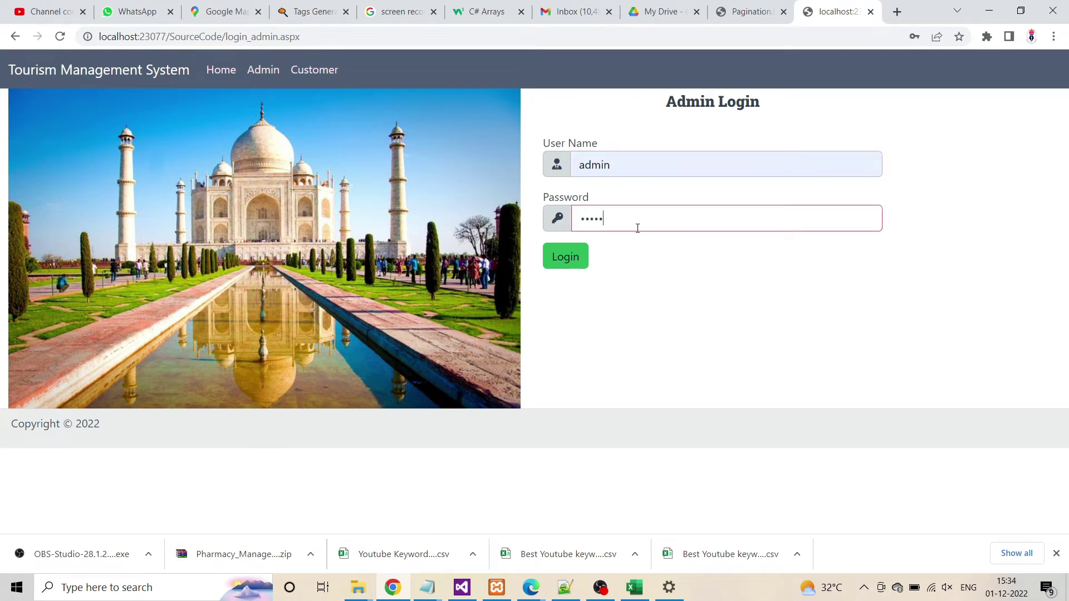
{"action": "key", "text": "Return"}
{"action": "left_click", "coordinate": [568, 257]}
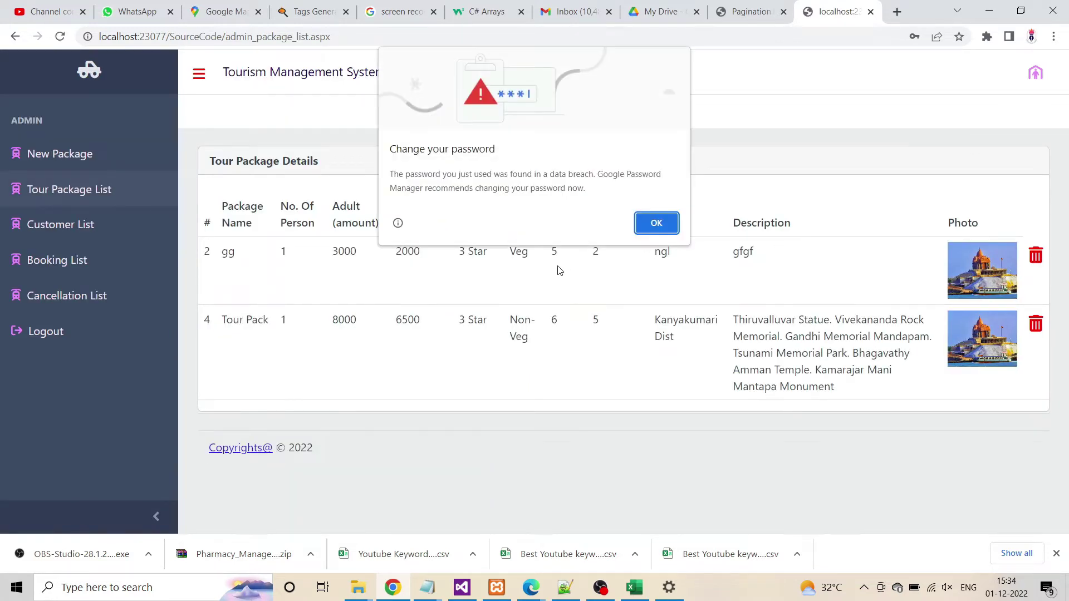
Dismiss Chrome's password warnings and open the New Package form
{"action": "left_click", "coordinate": [654, 222]}
{"action": "left_click", "coordinate": [941, 239]}
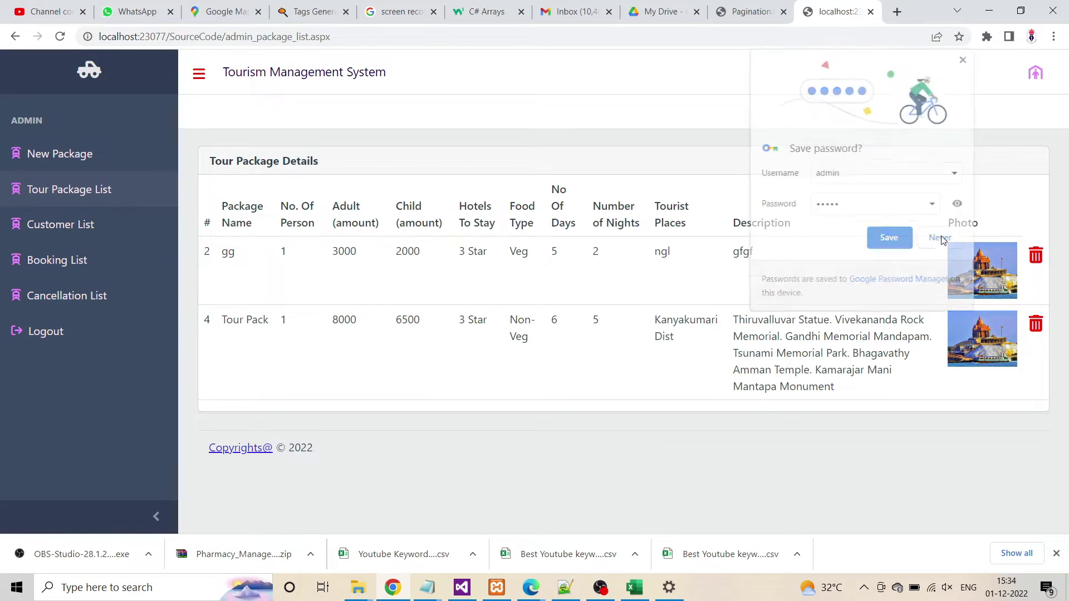
{"action": "left_click", "coordinate": [44, 158]}
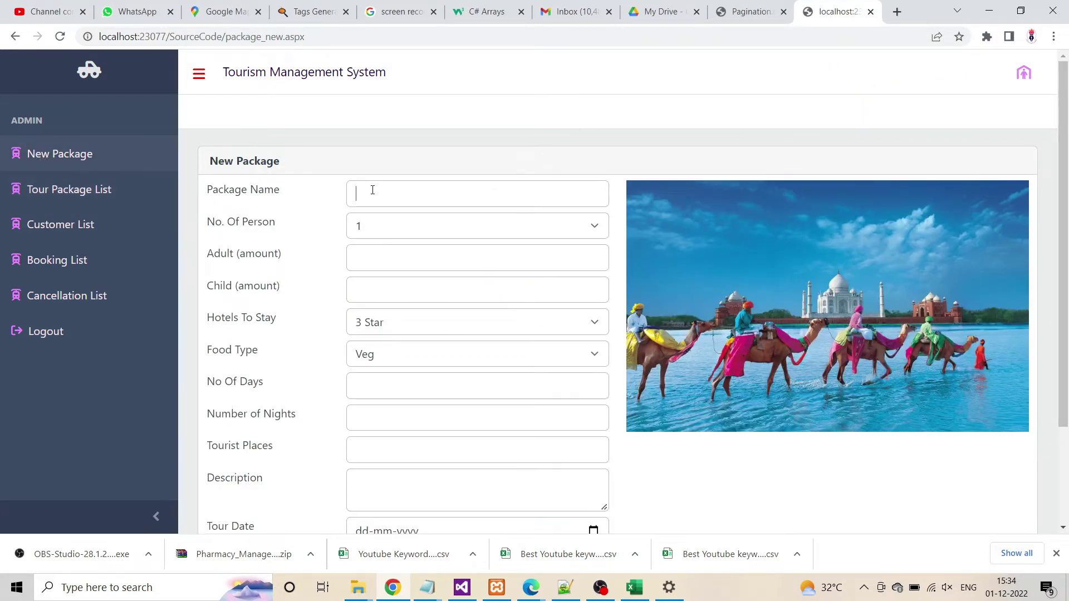
Name the package Kanyakumari Plan for 1 person, adult amount 2000 and child 1200
{"action": "left_click", "coordinate": [374, 190]}
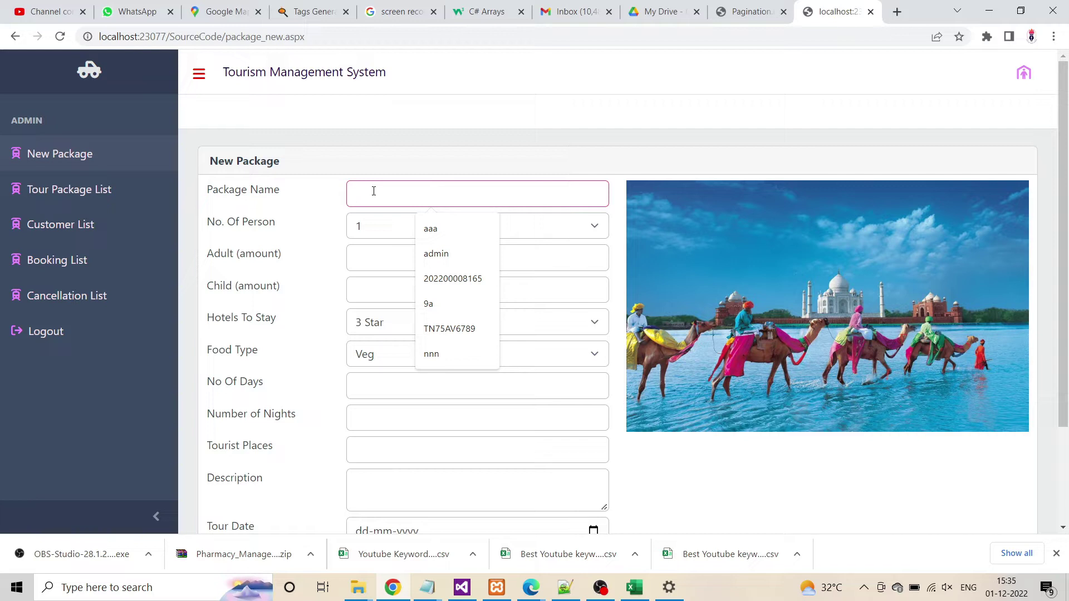
{"action": "type", "text": "Kany"}
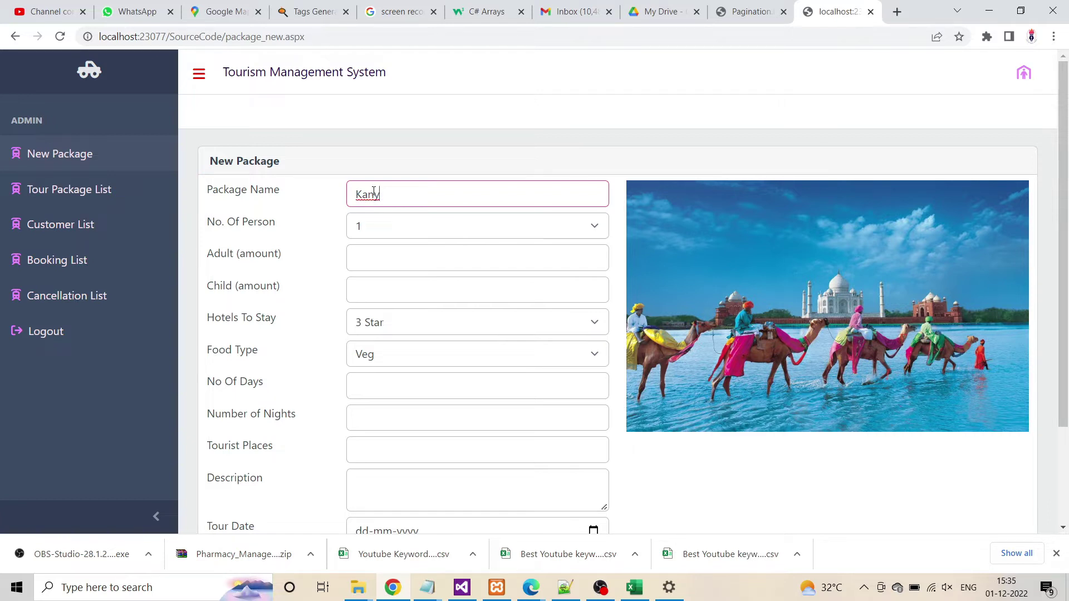
{"action": "type", "text": "a"}
{"action": "scroll", "coordinate": [609, 232], "scroll_direction": "down", "scroll_amount": 2}
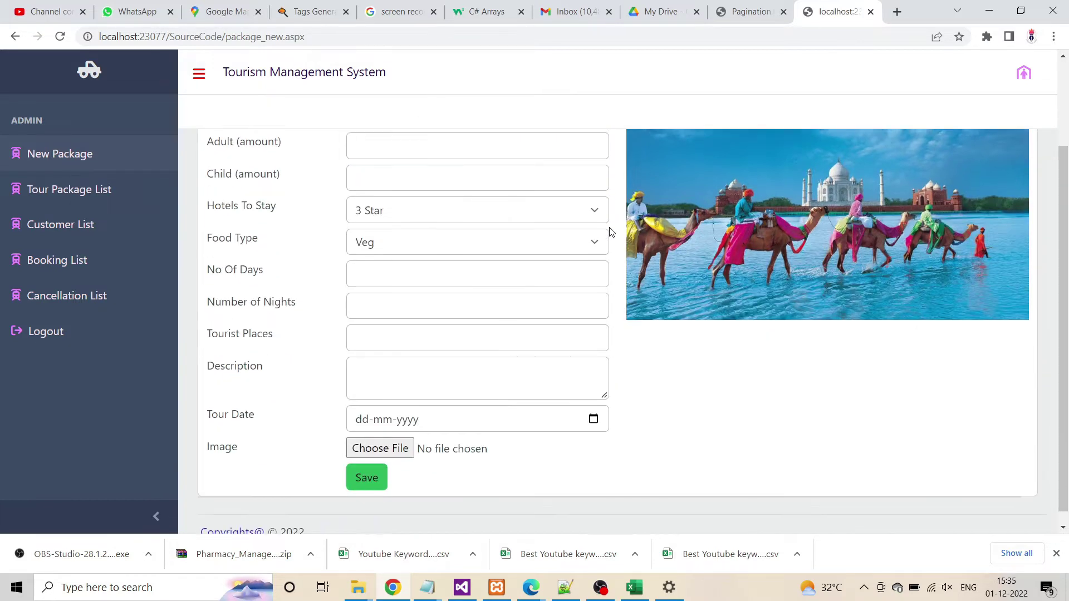
{"action": "scroll", "coordinate": [612, 233], "scroll_direction": "up", "scroll_amount": 1}
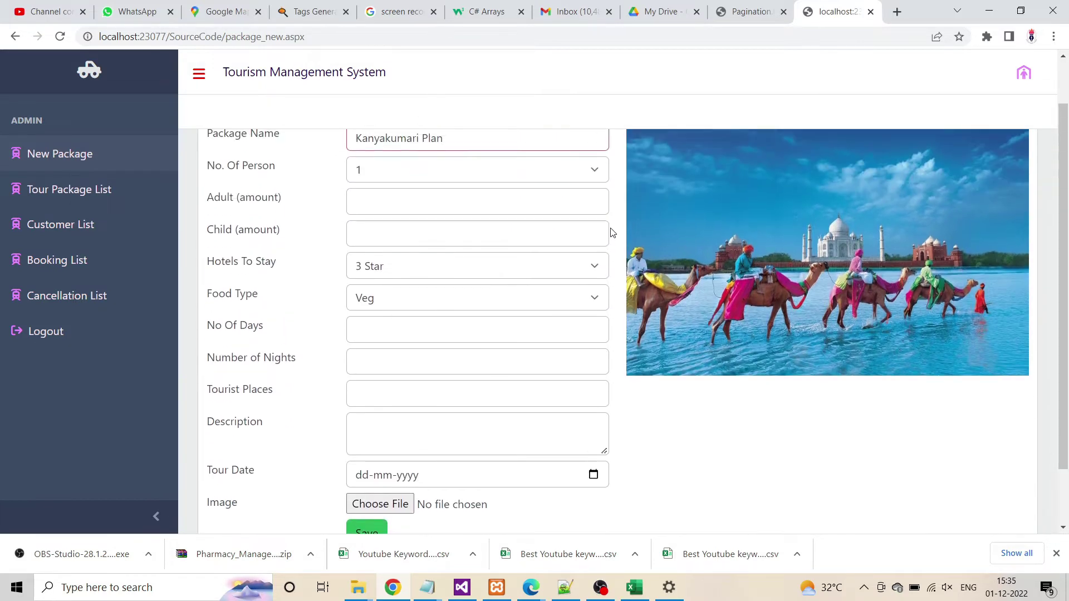
{"action": "left_click", "coordinate": [401, 179]}
{"action": "left_click", "coordinate": [400, 175]}
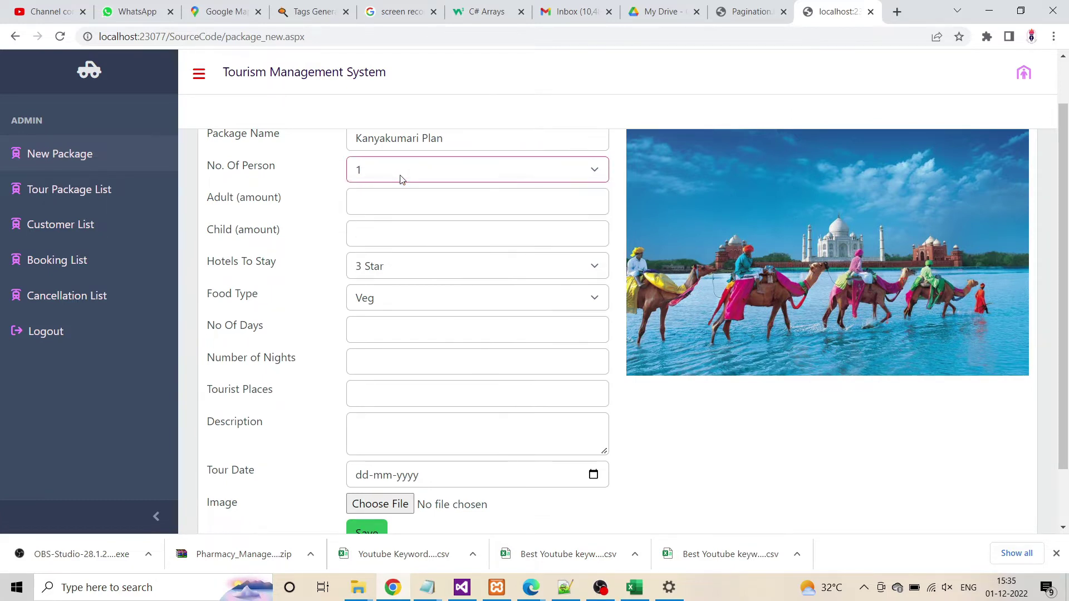
{"action": "left_click", "coordinate": [380, 206]}
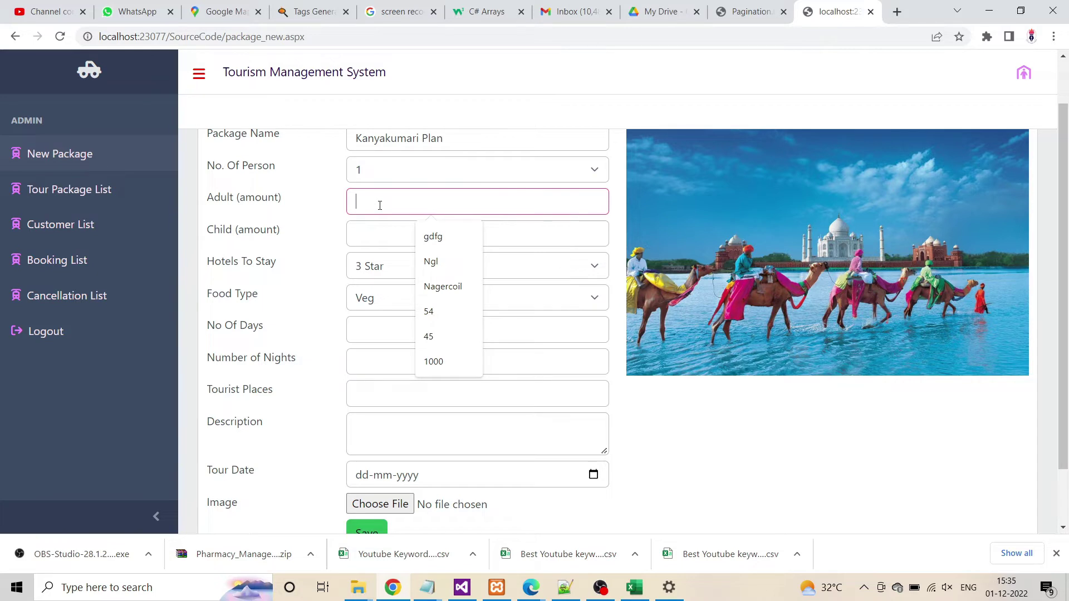
{"action": "type", "text": "2000"}
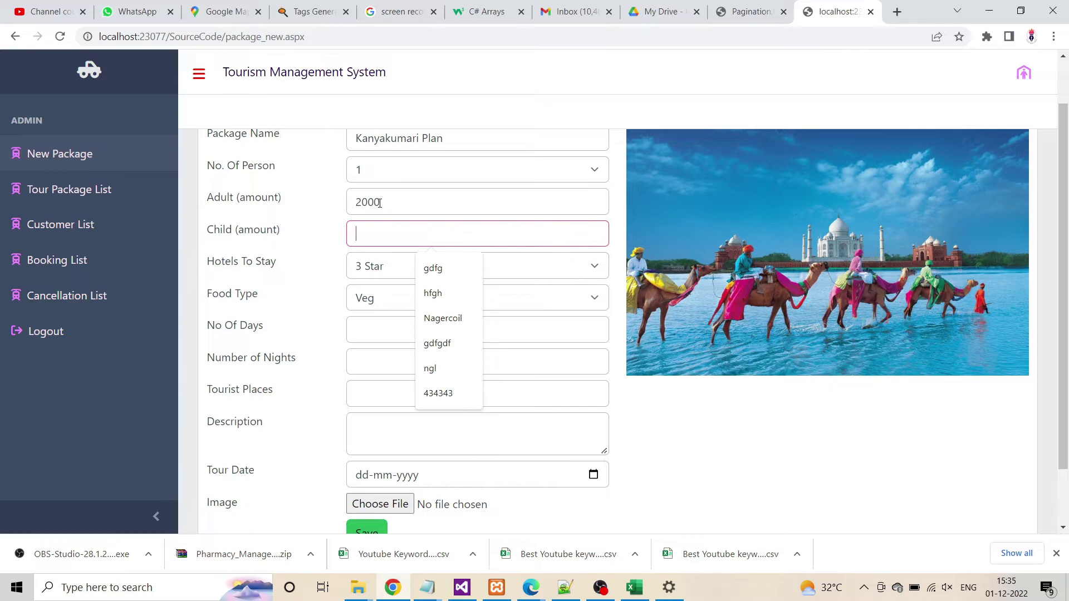
{"action": "type", "text": "1200"}
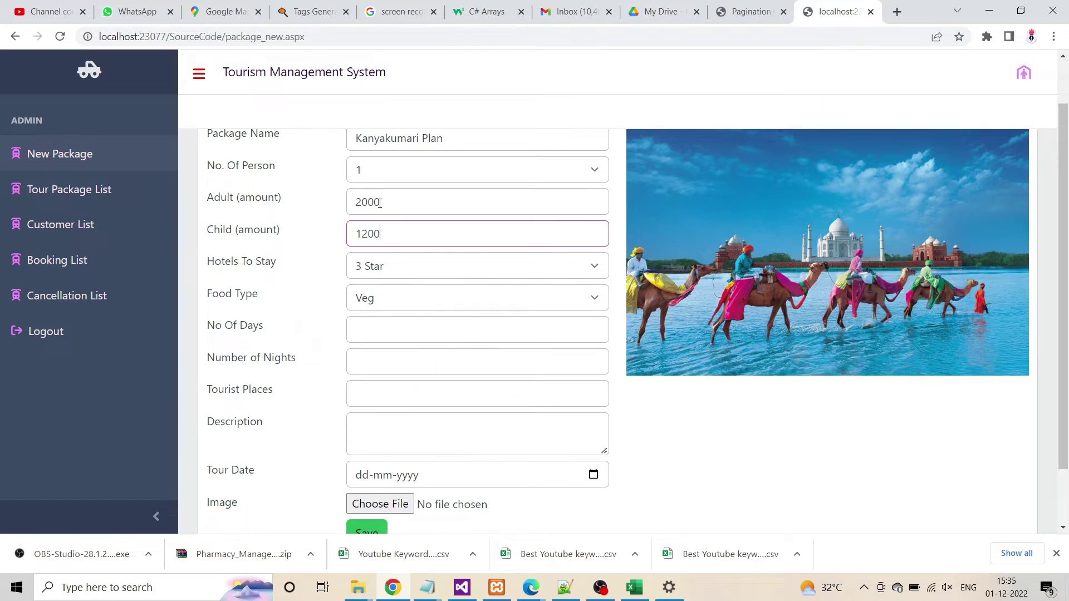
Keep a 3 Star hotel, choose Non-Veg food, and enter 2 days
{"action": "left_click", "coordinate": [385, 269]}
{"action": "left_click", "coordinate": [383, 284]}
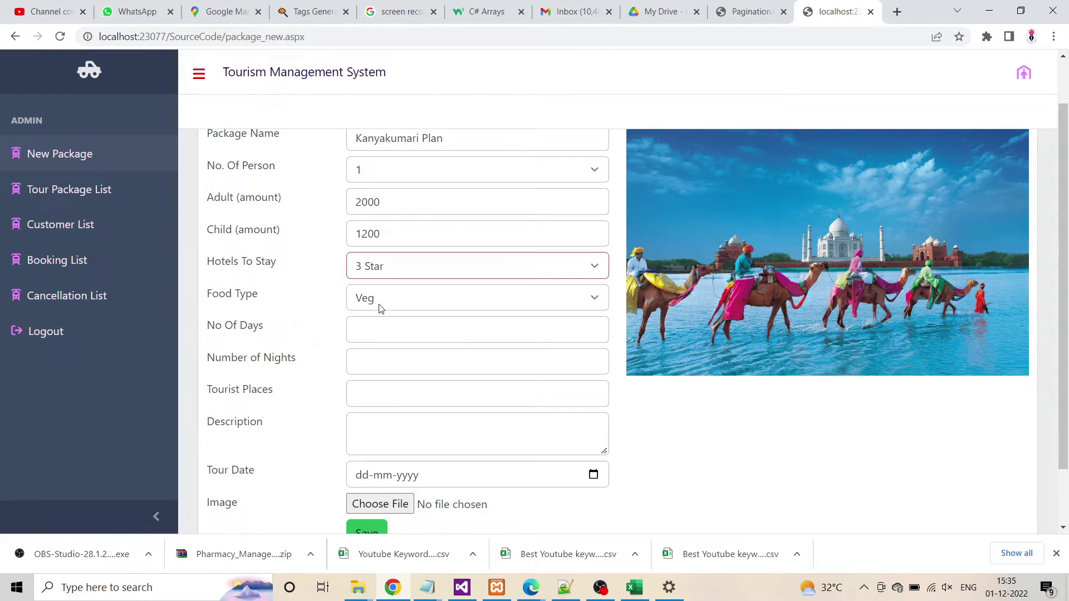
{"action": "left_click", "coordinate": [384, 303]}
{"action": "left_click", "coordinate": [379, 336]}
{"action": "left_click", "coordinate": [358, 333]}
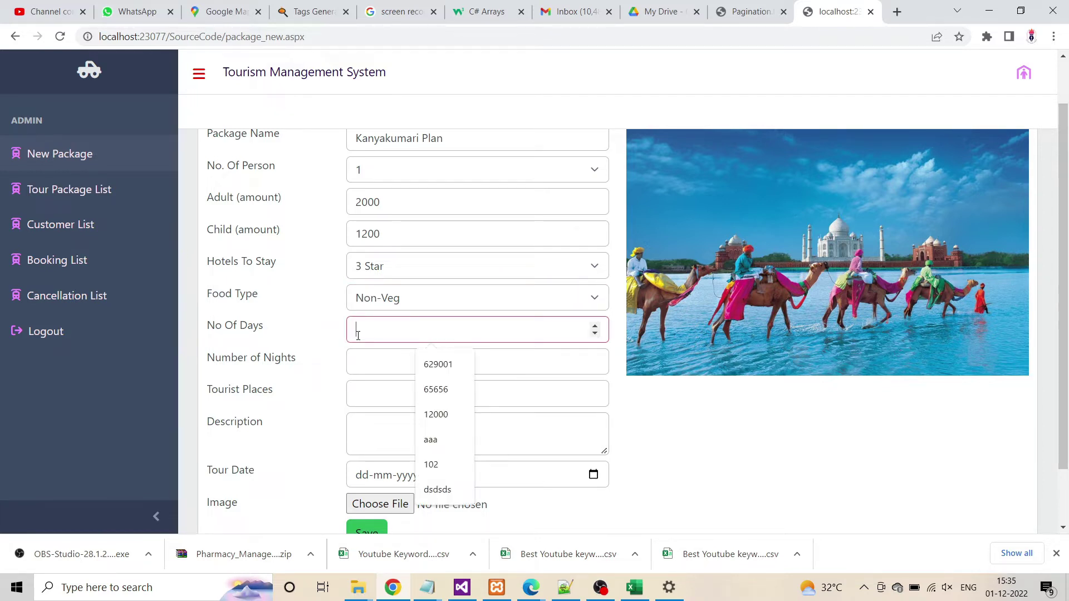
{"action": "type", "text": "2"}
{"action": "left_click", "coordinate": [373, 365]}
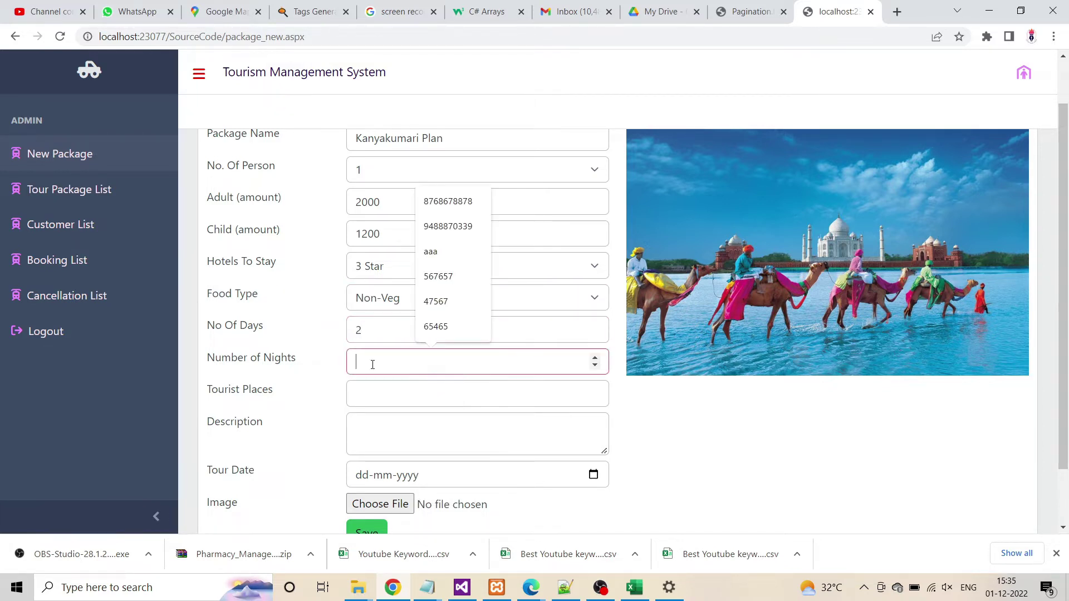
Correct the nights to 1 and enter 'Kanyakumari mathoor bridge' as tourist places
{"action": "type", "text": "3"}
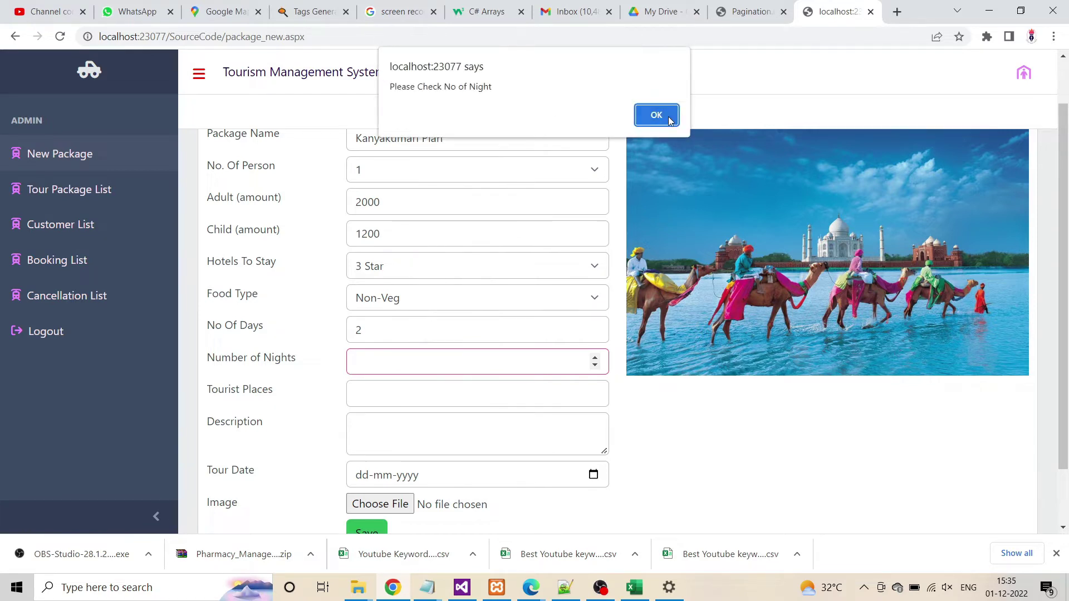
{"action": "left_click", "coordinate": [657, 115]}
{"action": "type", "text": "1"}
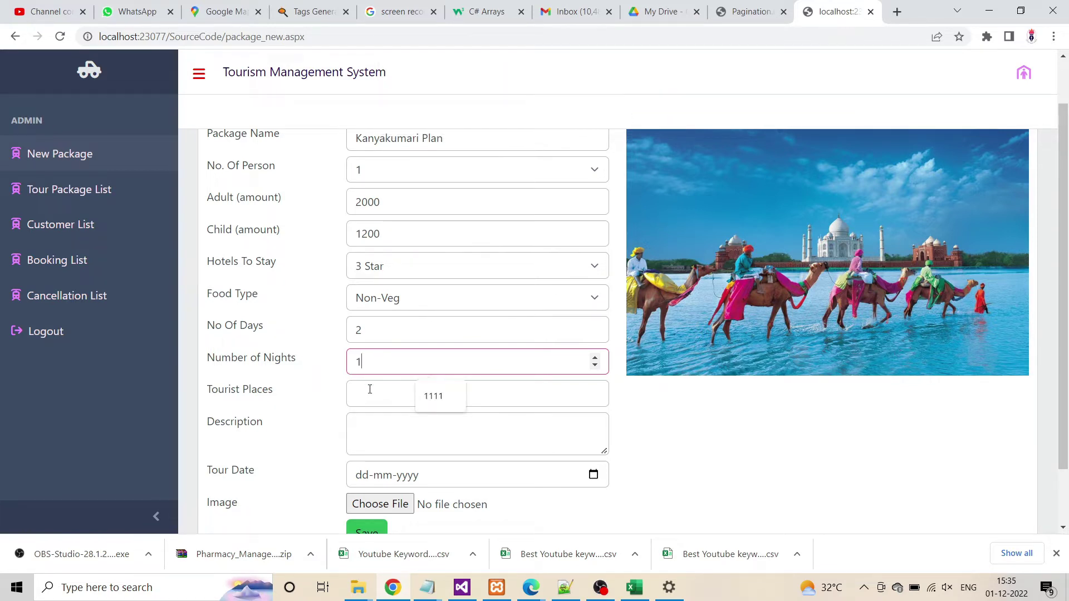
{"action": "left_click", "coordinate": [369, 391]}
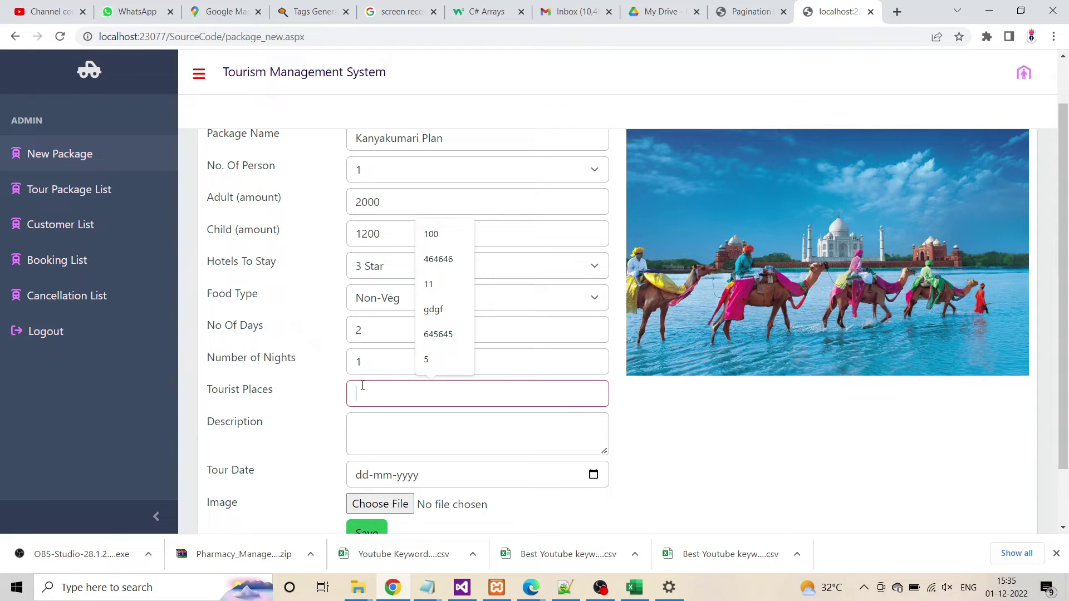
{"action": "left_click", "coordinate": [375, 432]}
{"action": "left_click", "coordinate": [381, 406]}
{"action": "type", "text": "Kanya"}
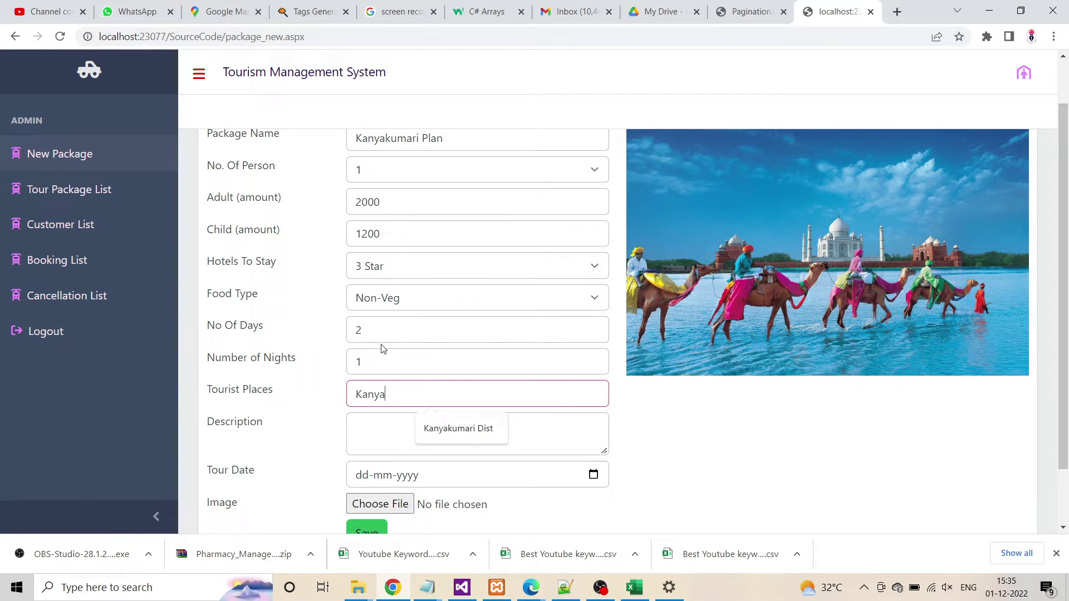
{"action": "type", "text": "kumari"}
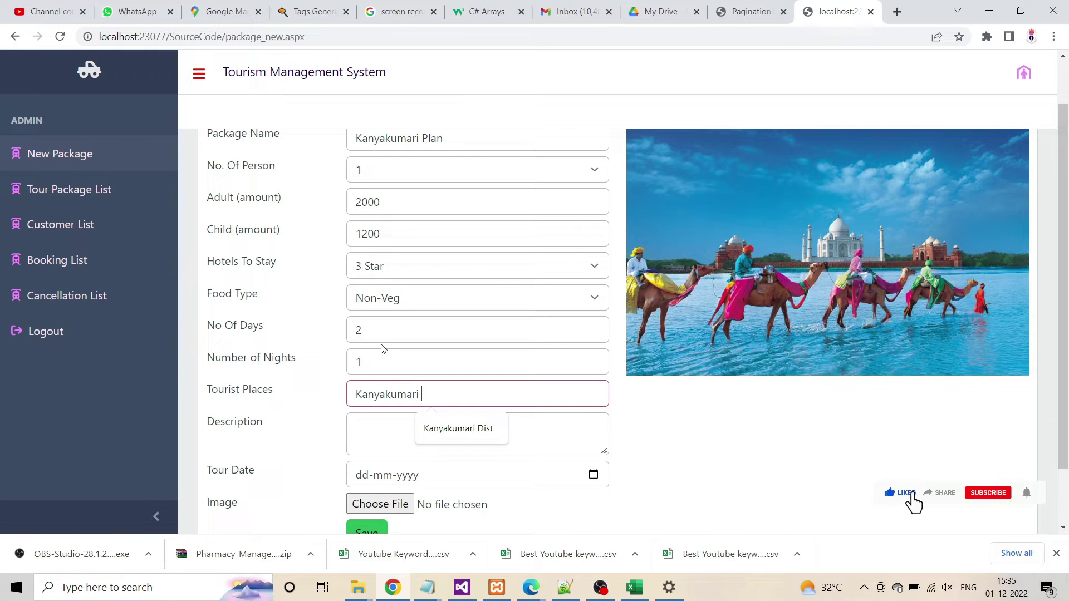
{"action": "type", "text": " mat"}
{"action": "type", "text": "ho"}
{"action": "type", "text": "or p"}
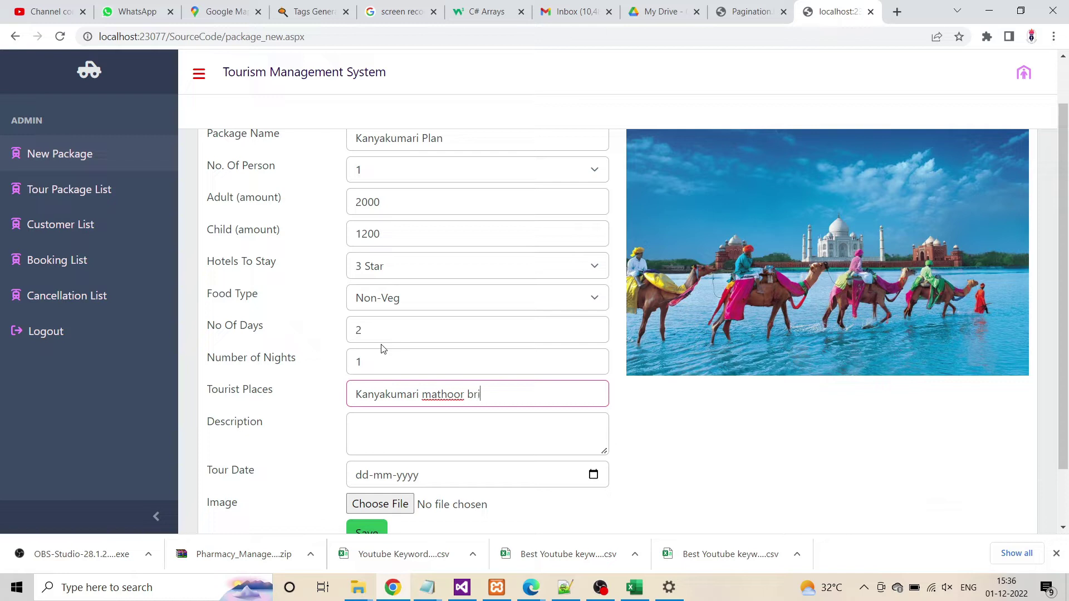
{"action": "key", "text": "Tab"}
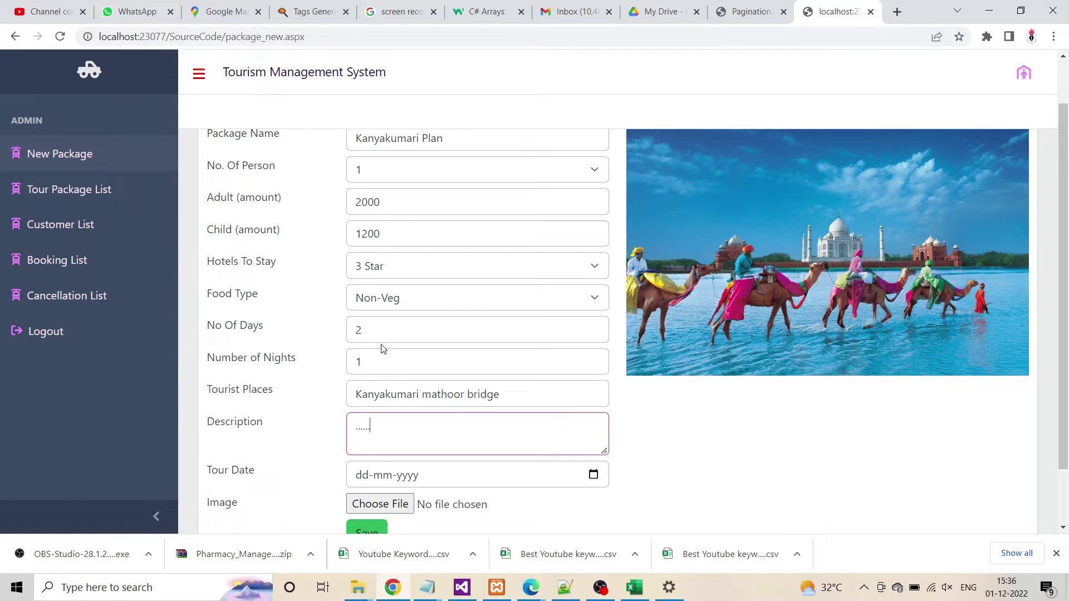
Copy the tourist places into Description and set the tour date to 23-12-2022
{"action": "left_click_drag", "start_coordinate": [501, 394], "coordinate": [335, 399]}
{"action": "key", "text": "ctrl+c"}
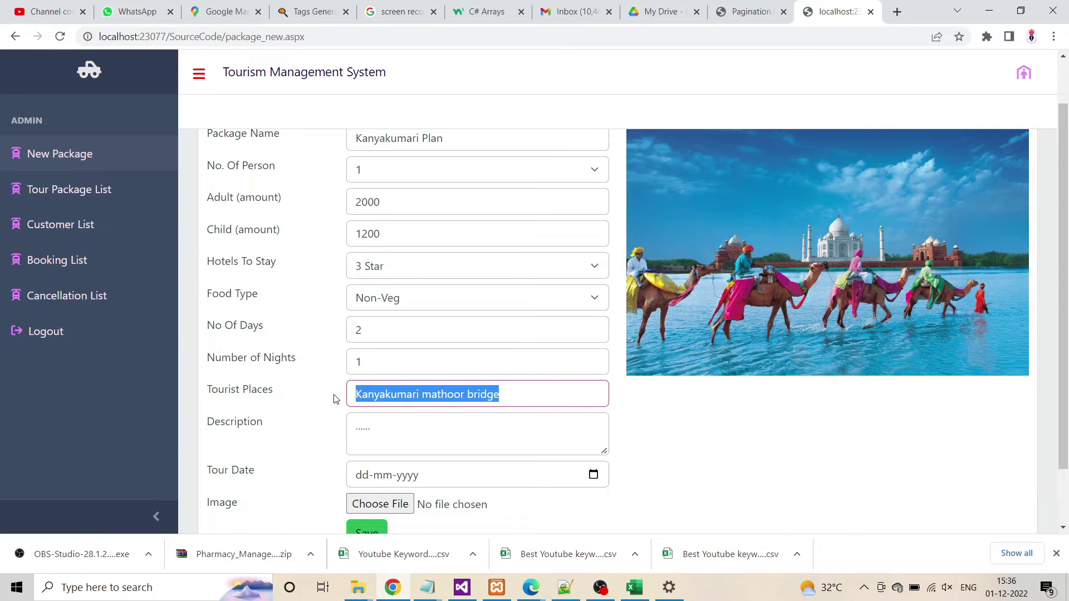
{"action": "left_click", "coordinate": [399, 434]}
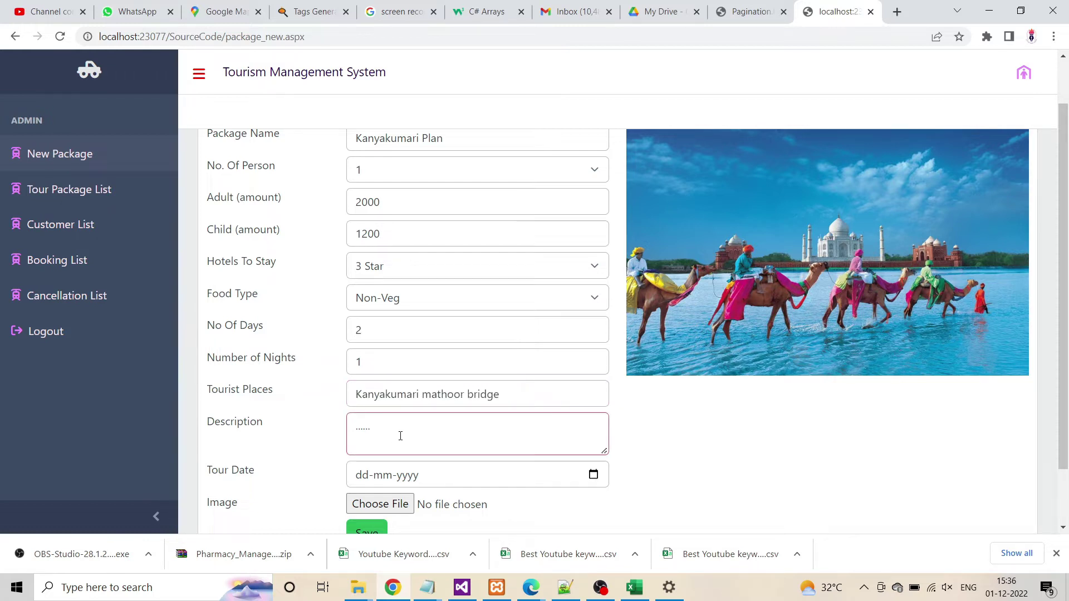
{"action": "key", "text": "ctrl+v"}
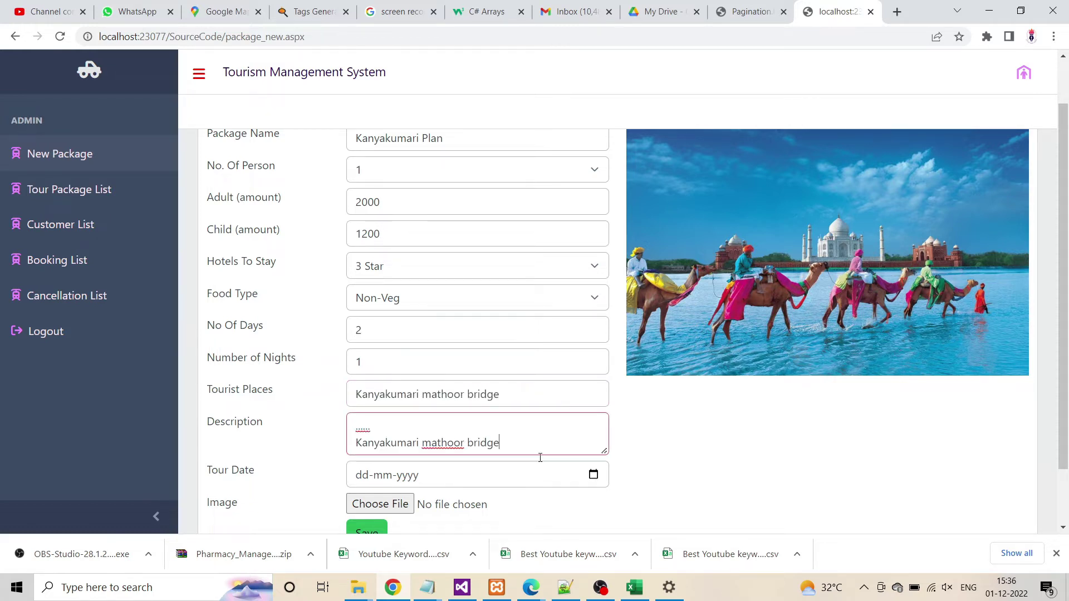
{"action": "left_click", "coordinate": [594, 475]}
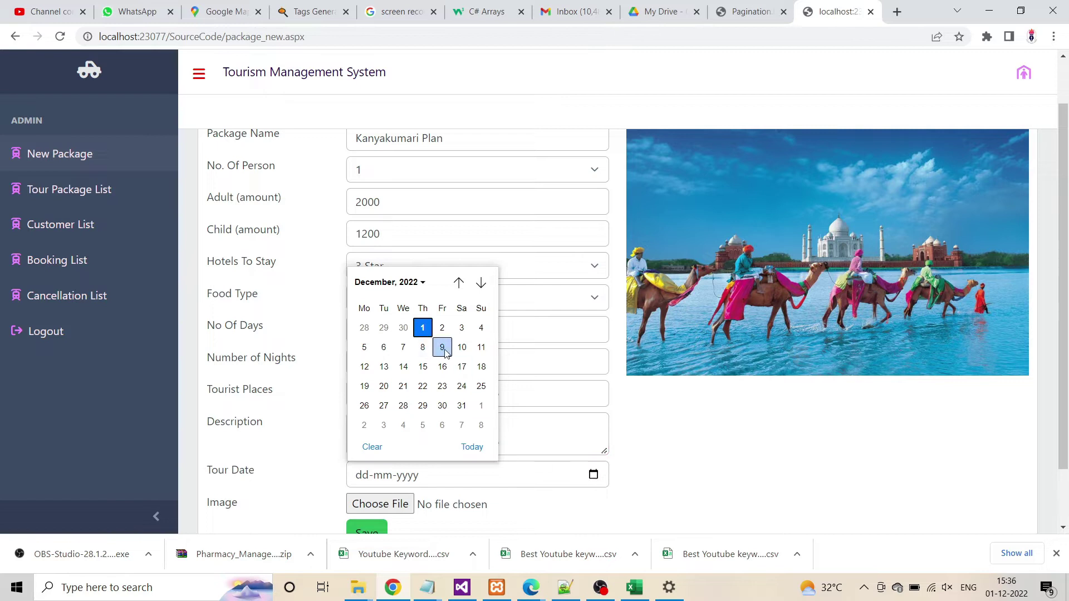
{"action": "left_click", "coordinate": [442, 386]}
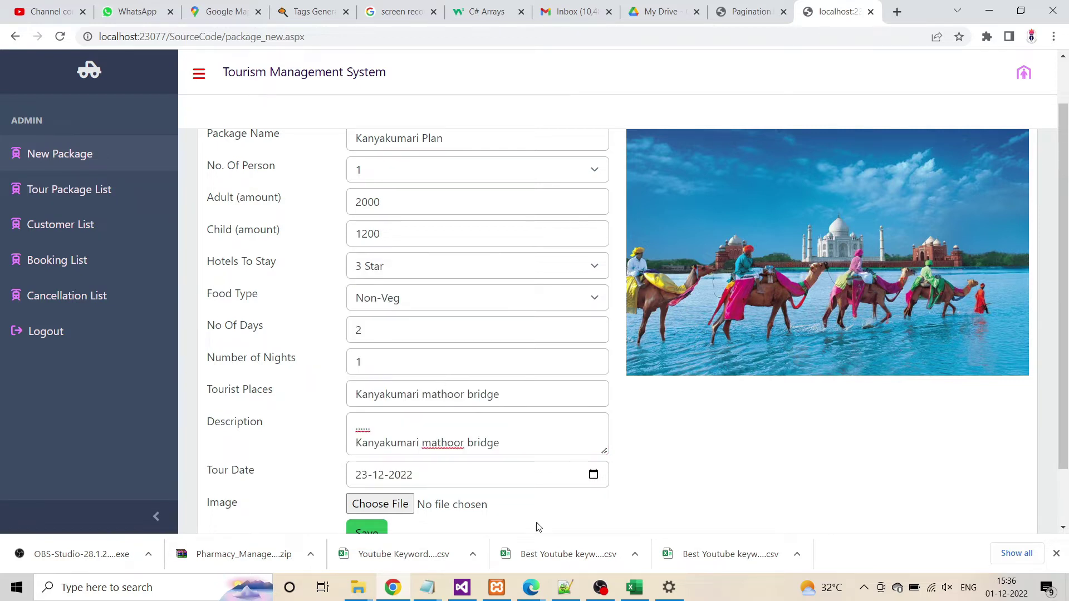
{"action": "scroll", "coordinate": [537, 527], "scroll_direction": "down", "scroll_amount": 2}
{"action": "left_click", "coordinate": [380, 434]}
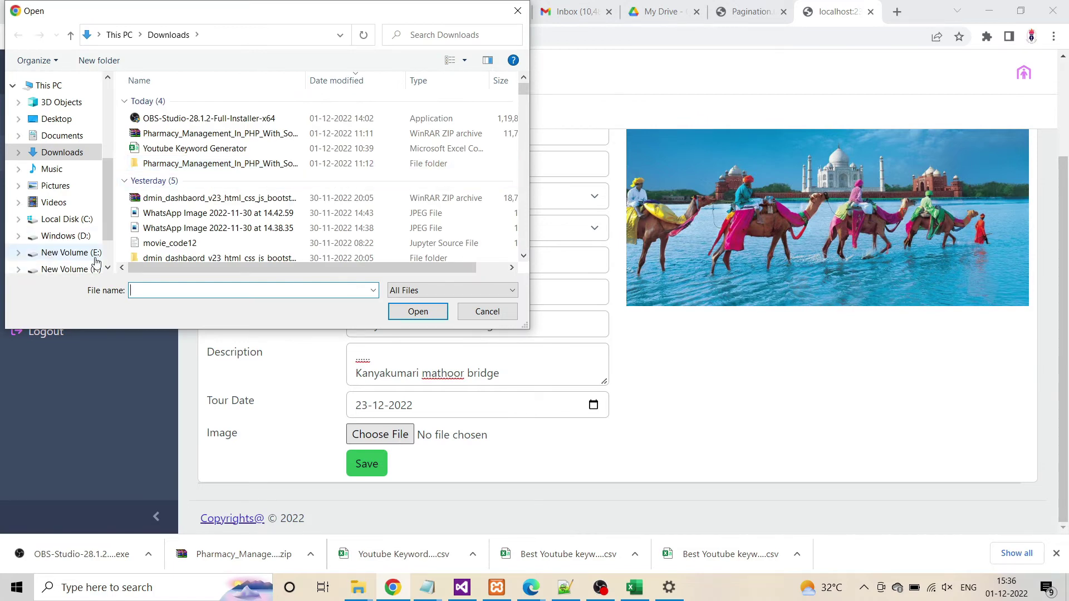
Browse to E: > Project > Project Data and sort the folders to find A074
{"action": "left_click", "coordinate": [78, 252]}
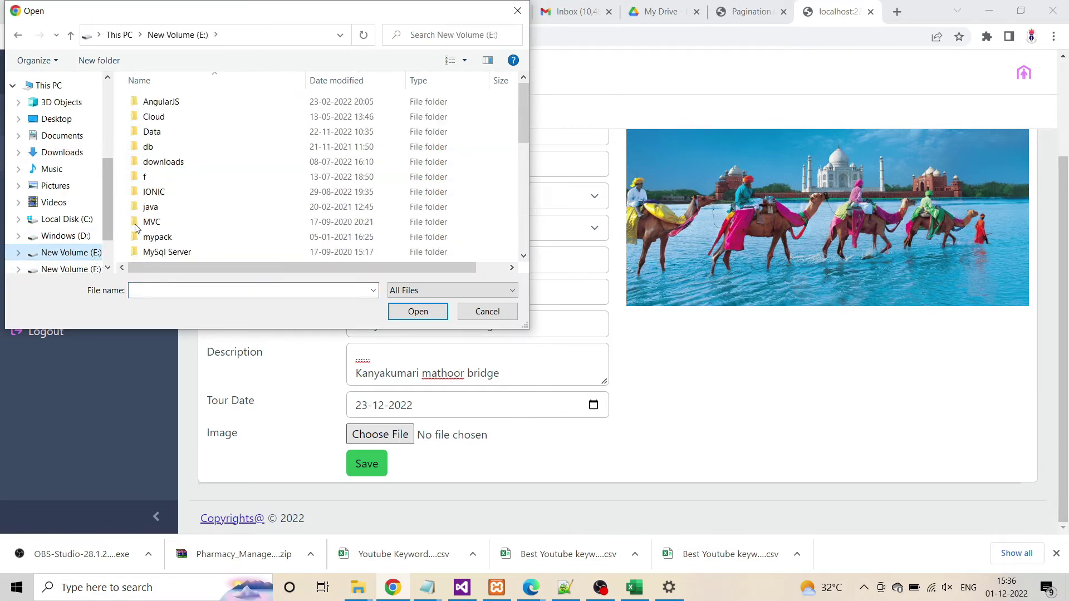
{"action": "scroll", "coordinate": [150, 246], "scroll_direction": "down", "scroll_amount": 1}
{"action": "scroll", "coordinate": [151, 246], "scroll_direction": "down", "scroll_amount": 1}
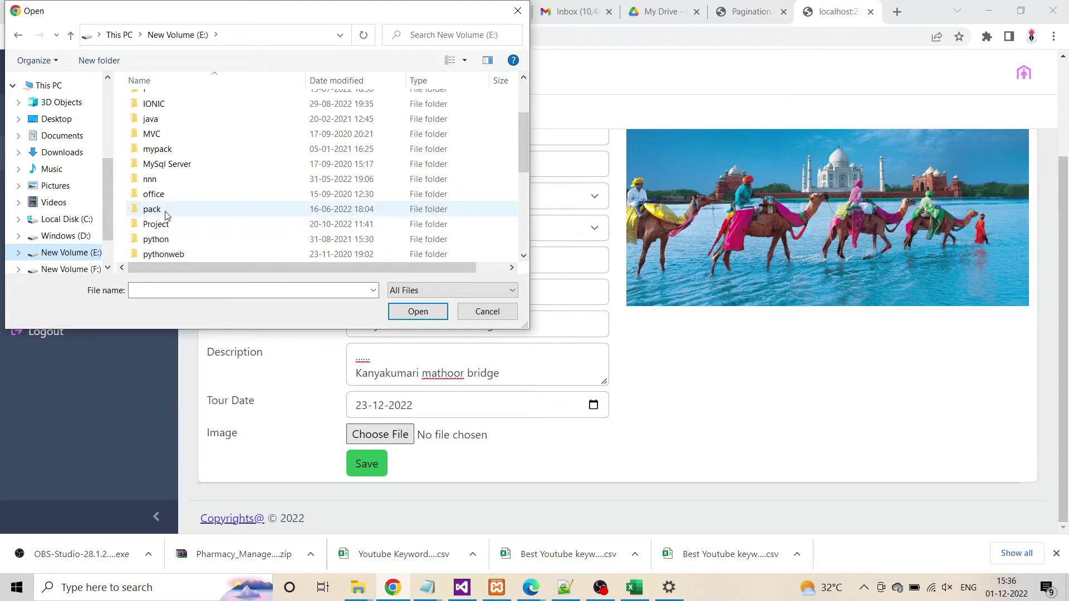
{"action": "left_click", "coordinate": [165, 228]}
{"action": "double_click", "coordinate": [166, 229]}
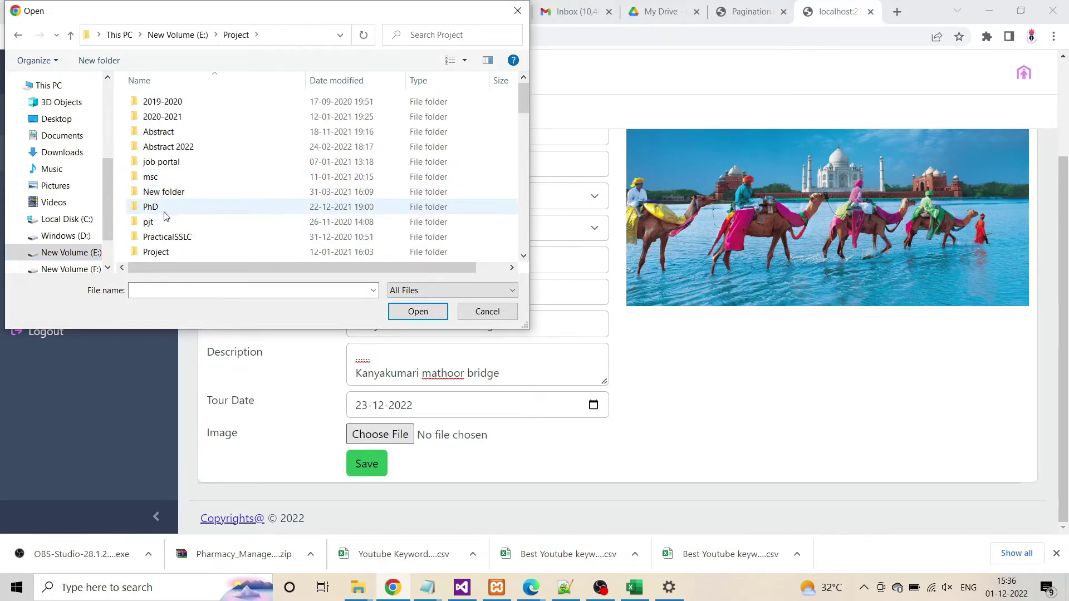
{"action": "scroll", "coordinate": [163, 209], "scroll_direction": "down", "scroll_amount": 2}
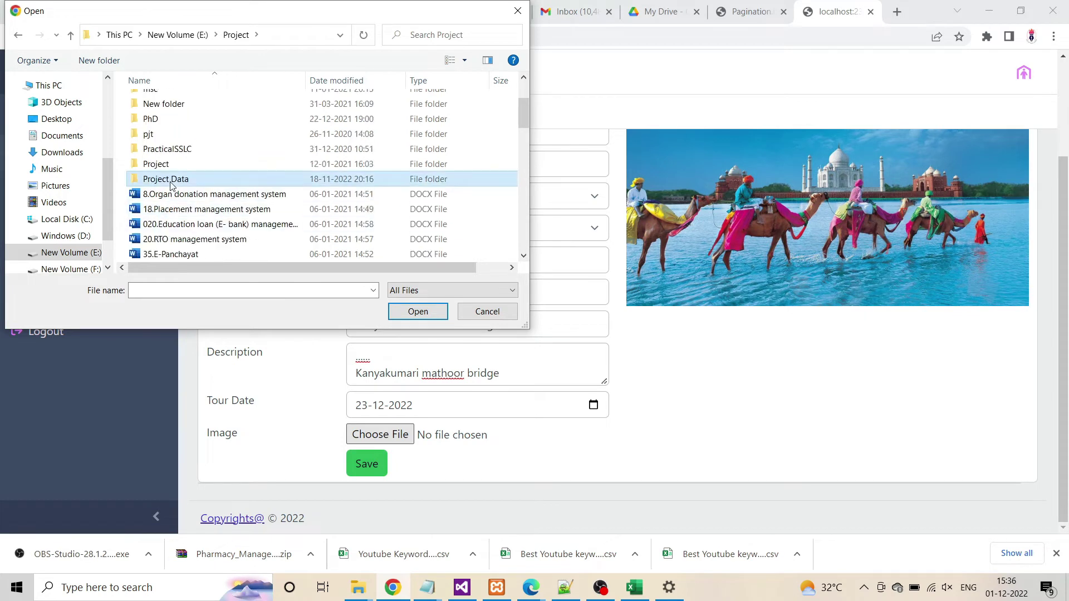
{"action": "double_click", "coordinate": [165, 178]}
{"action": "scroll", "coordinate": [163, 209], "scroll_direction": "down", "scroll_amount": 20}
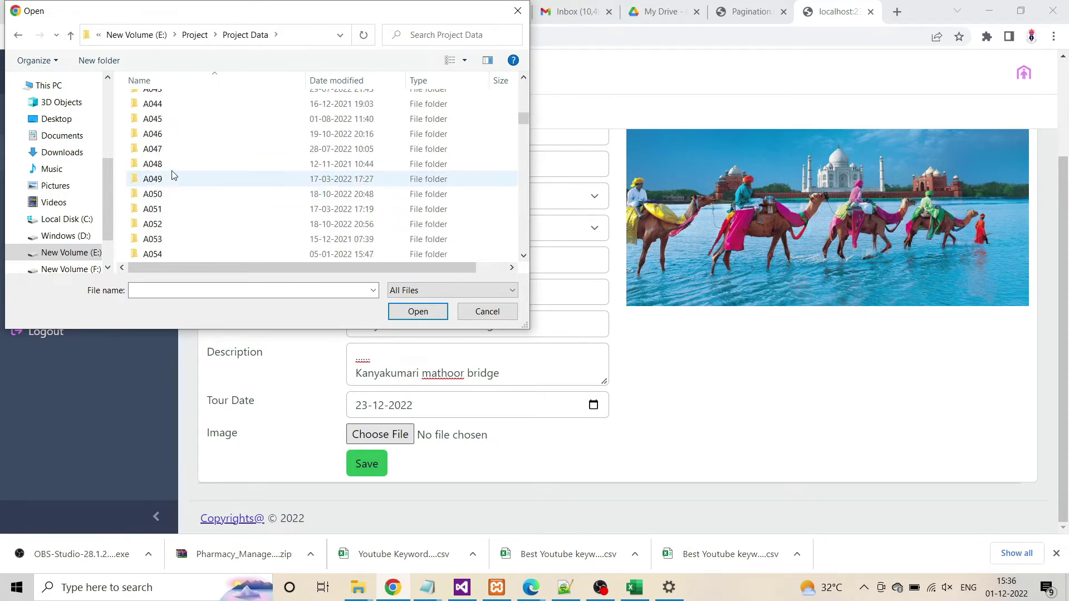
{"action": "scroll", "coordinate": [176, 168], "scroll_direction": "down", "scroll_amount": 3}
{"action": "scroll", "coordinate": [176, 168], "scroll_direction": "up", "scroll_amount": 4}
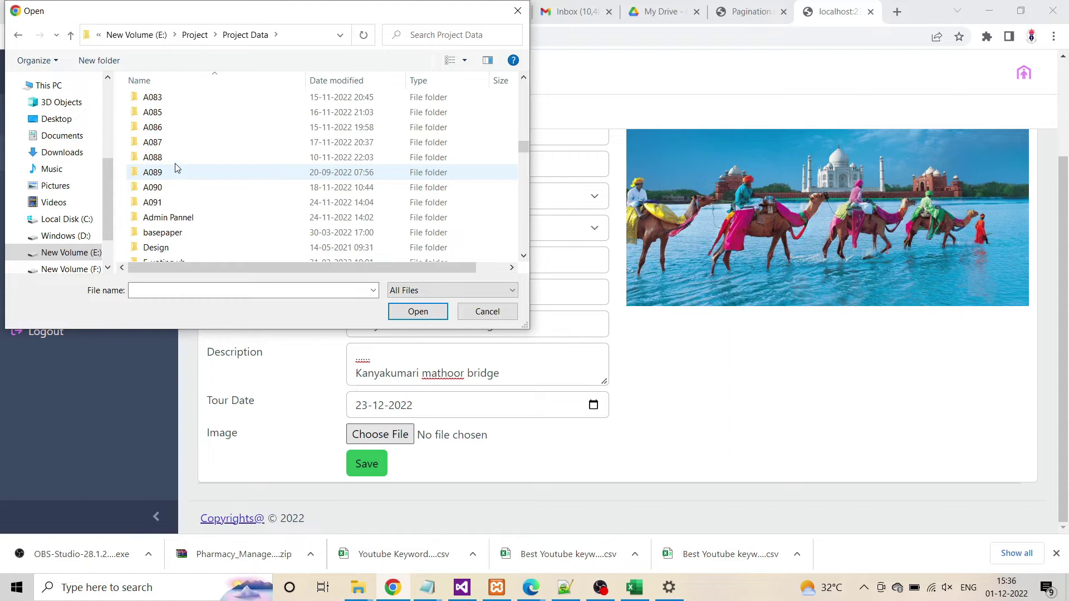
{"action": "scroll", "coordinate": [172, 163], "scroll_direction": "up", "scroll_amount": 1}
{"action": "left_click", "coordinate": [169, 83]}
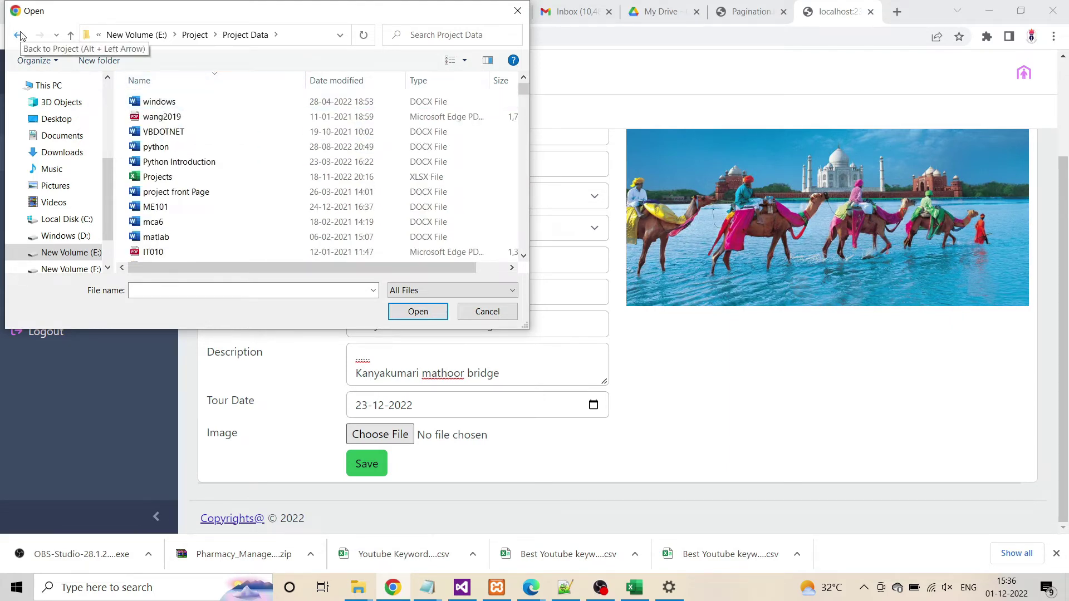
{"action": "scroll", "coordinate": [246, 148], "scroll_direction": "down", "scroll_amount": 10}
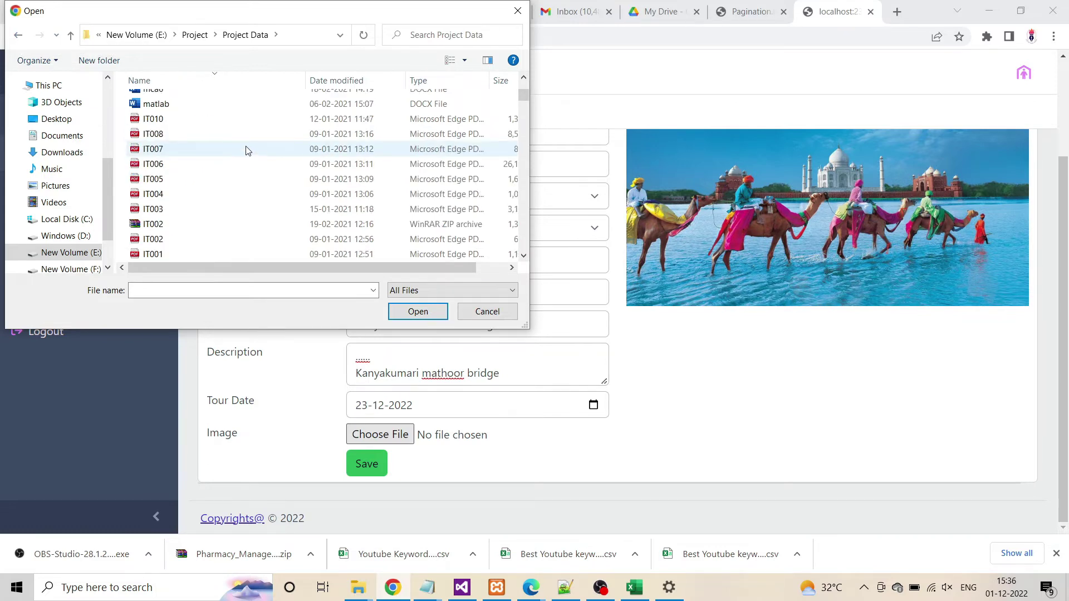
{"action": "scroll", "coordinate": [223, 111], "scroll_direction": "up", "scroll_amount": 5}
{"action": "left_click", "coordinate": [202, 79]}
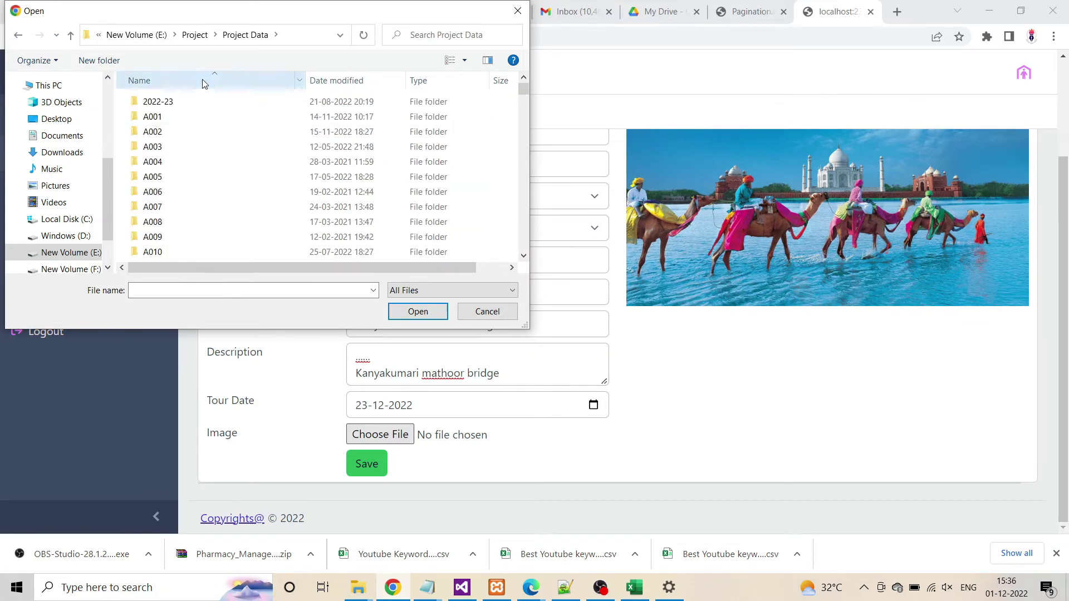
{"action": "scroll", "coordinate": [217, 139], "scroll_direction": "down", "scroll_amount": 20}
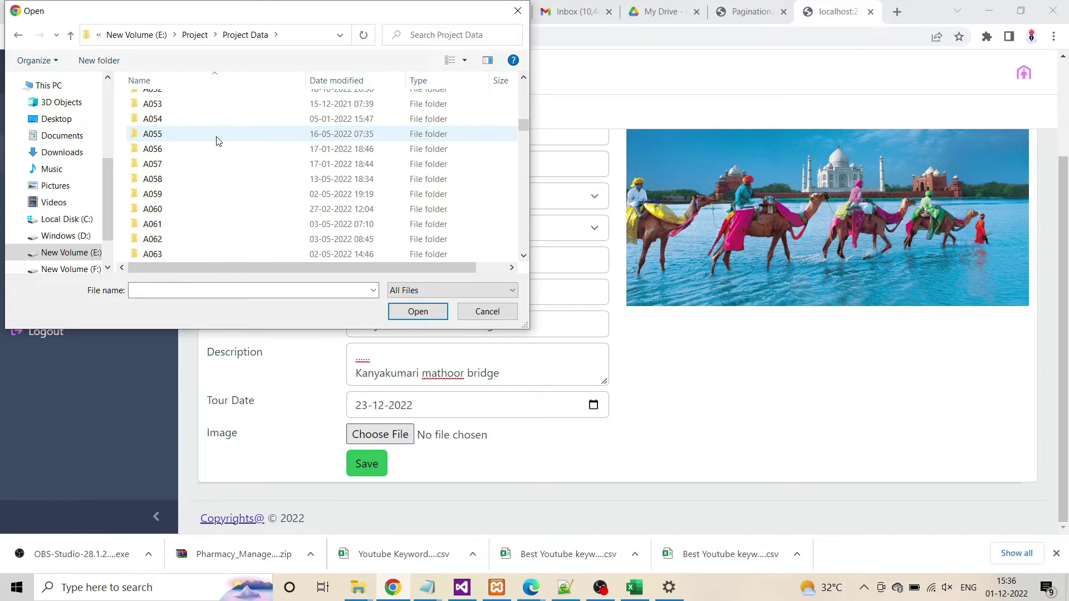
{"action": "scroll", "coordinate": [216, 140], "scroll_direction": "down", "scroll_amount": 5}
{"action": "scroll", "coordinate": [215, 138], "scroll_direction": "up", "scroll_amount": 5}
Open A074 > SourceCode > img and pick picture 41 as the package image
{"action": "left_click", "coordinate": [163, 142]}
{"action": "double_click", "coordinate": [163, 143]}
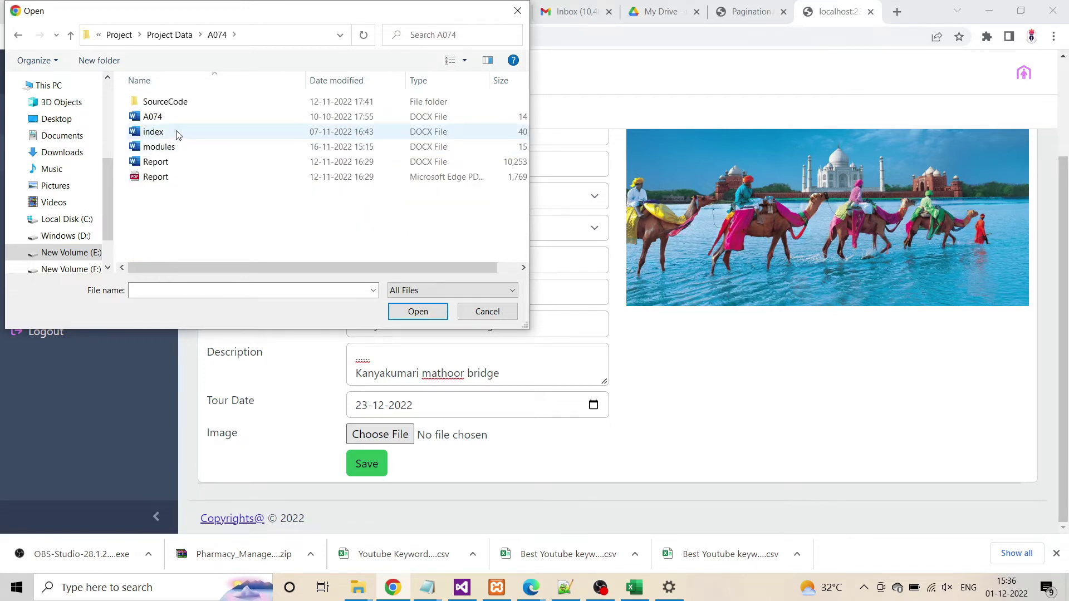
{"action": "double_click", "coordinate": [179, 102]}
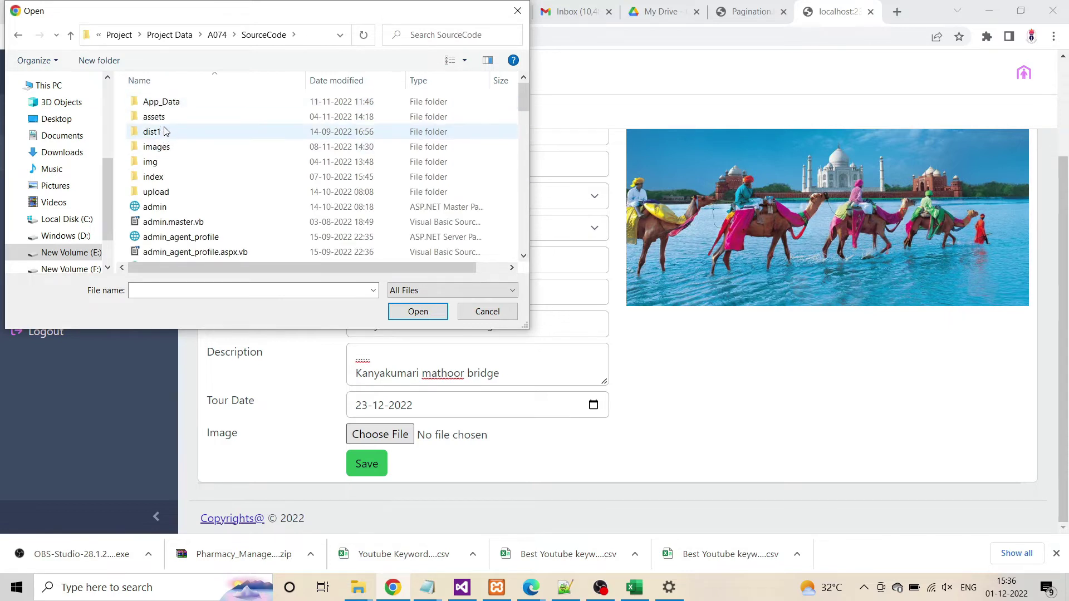
{"action": "double_click", "coordinate": [151, 161]}
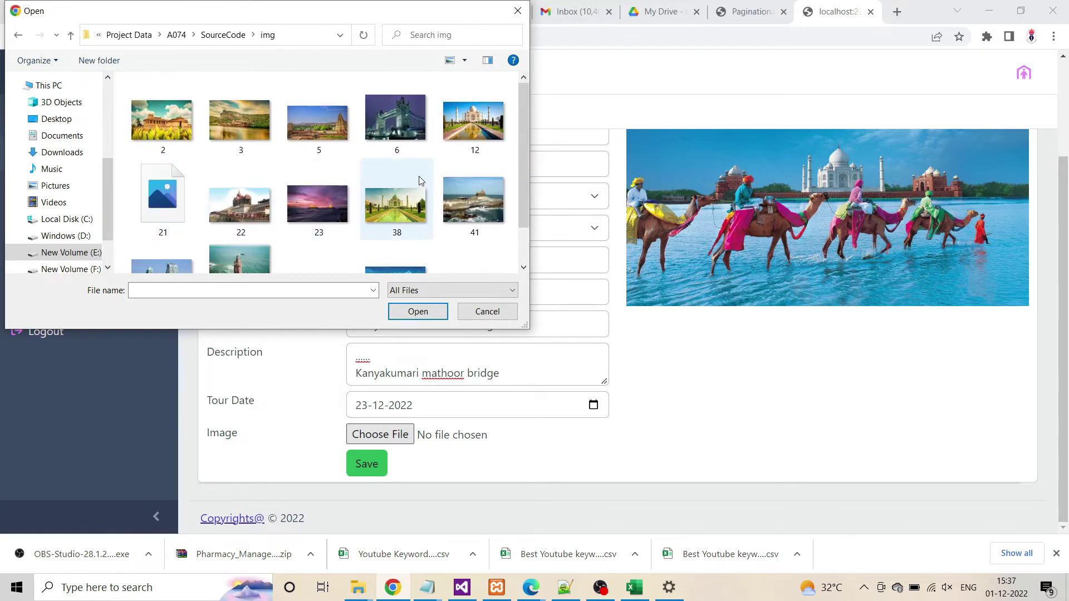
{"action": "left_click", "coordinate": [469, 210]}
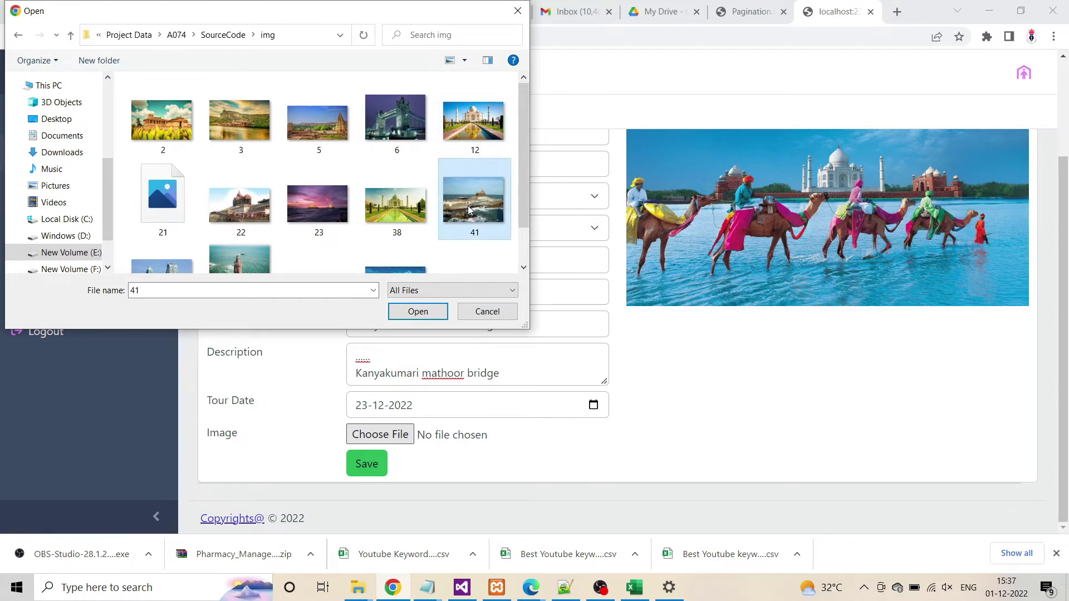
{"action": "double_click", "coordinate": [470, 209]}
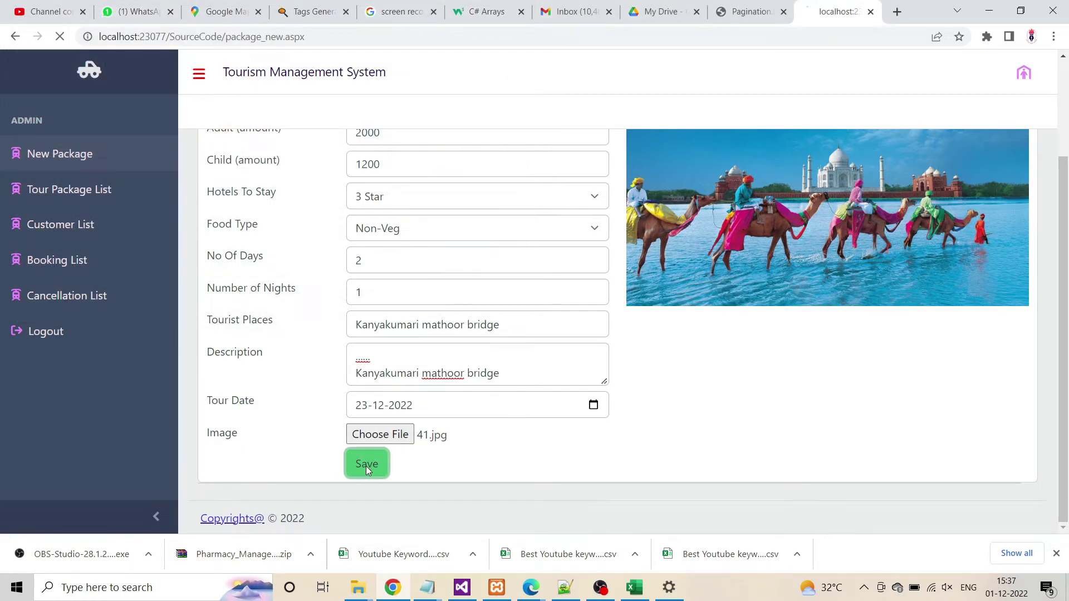
Save the Kanyakumari Plan package and check its row in the package list
{"action": "left_click", "coordinate": [365, 465]}
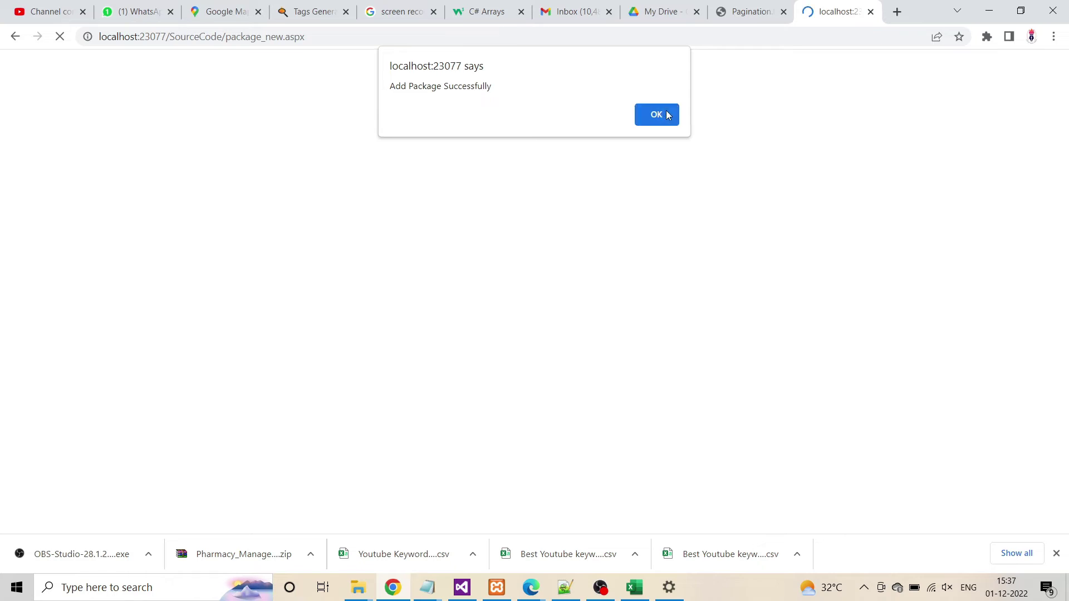
{"action": "left_click", "coordinate": [646, 116]}
{"action": "left_click", "coordinate": [35, 204]}
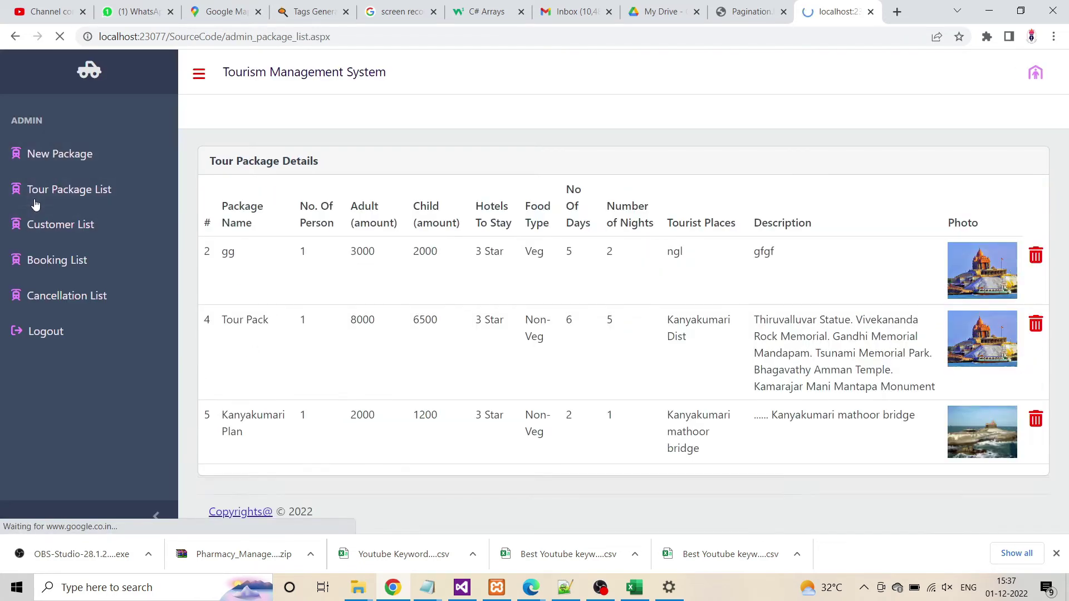
{"action": "left_click_drag", "start_coordinate": [221, 411], "coordinate": [913, 443]}
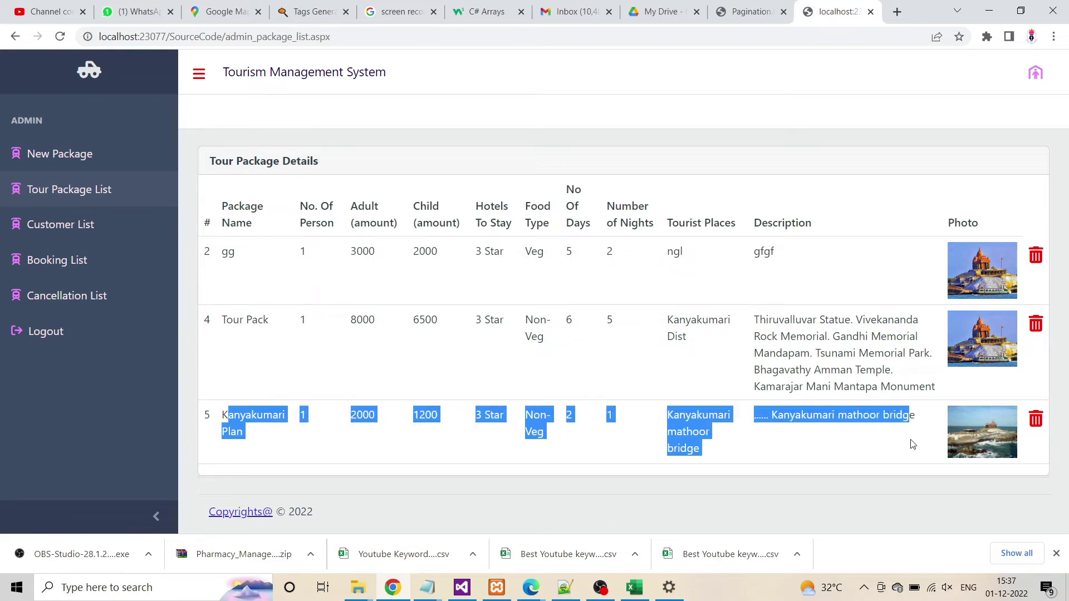
{"action": "left_click", "coordinate": [891, 462]}
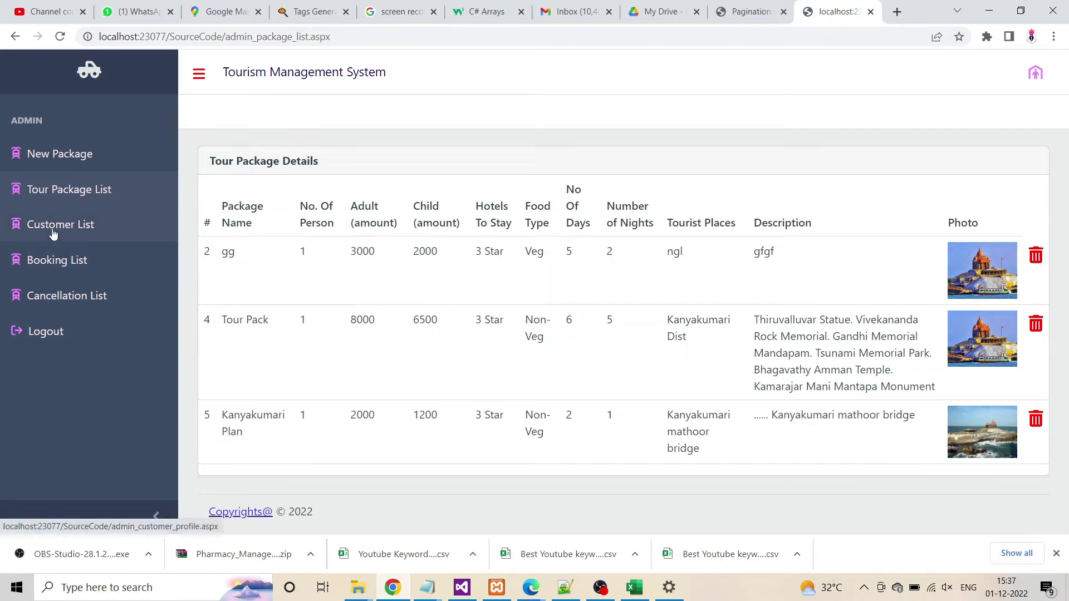
Review the customer list, then the admin booking and cancellation lists
{"action": "left_click", "coordinate": [52, 227]}
{"action": "left_click_drag", "start_coordinate": [224, 223], "coordinate": [618, 296]}
{"action": "left_click", "coordinate": [618, 295]}
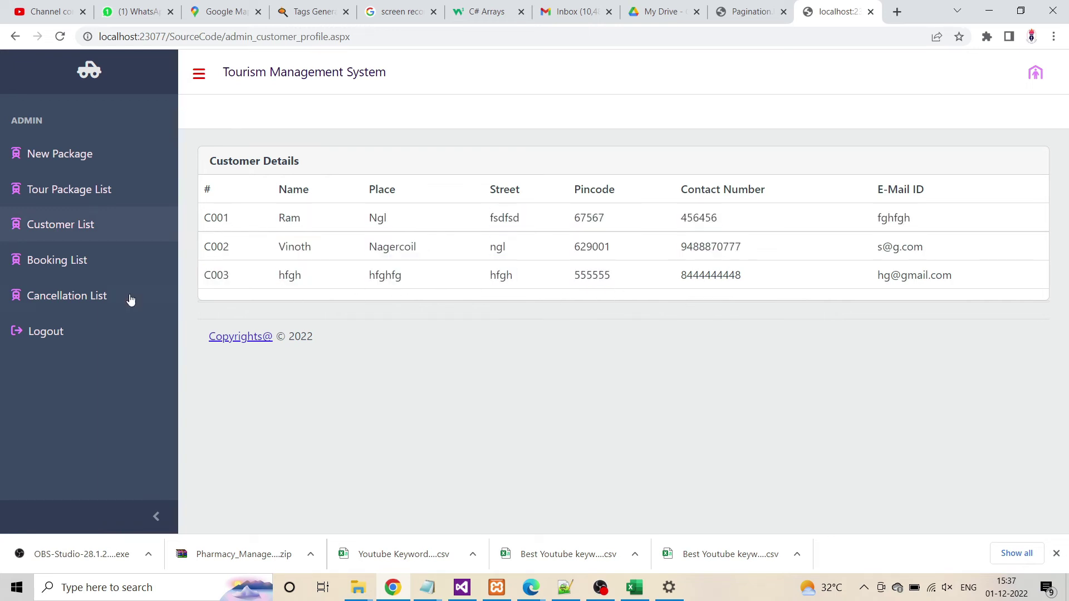
{"action": "left_click", "coordinate": [51, 262]}
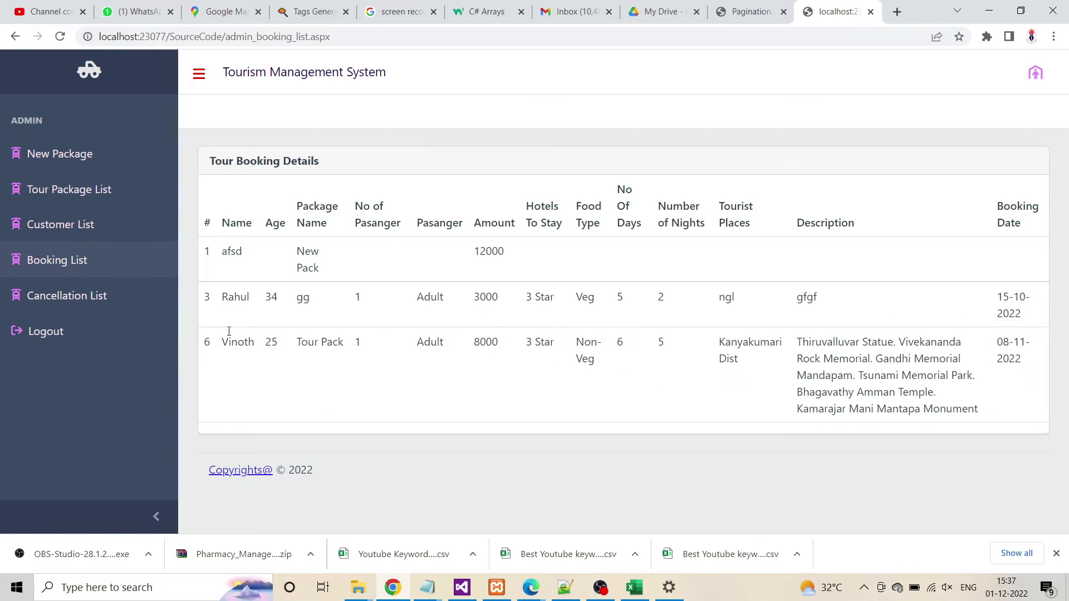
{"action": "left_click", "coordinate": [43, 297]}
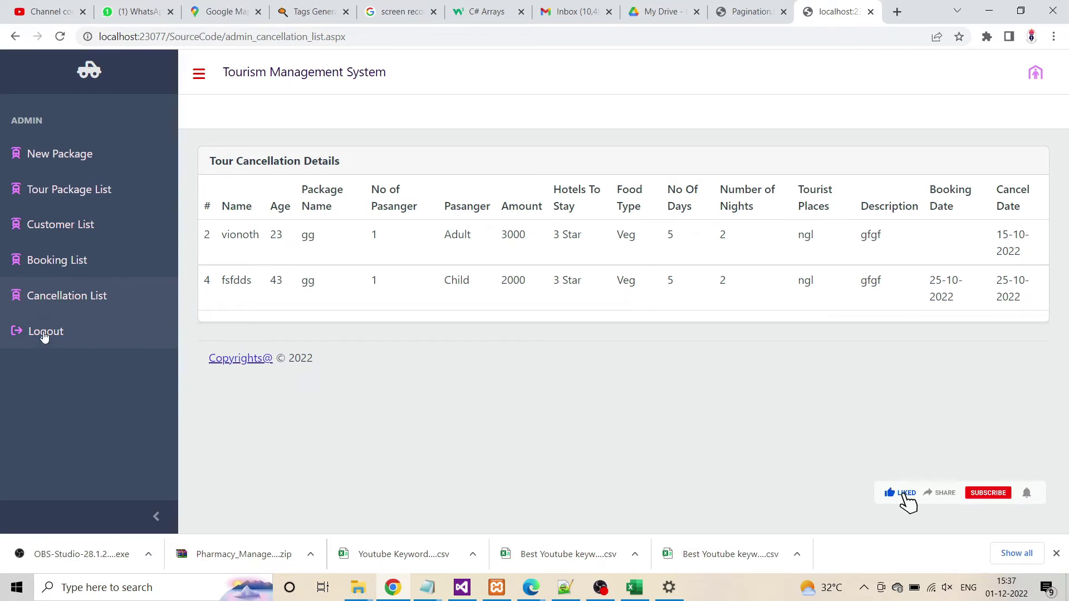
Log out of admin, open the customer Sign Up form, and enter the customer's name
{"action": "left_click", "coordinate": [44, 349]}
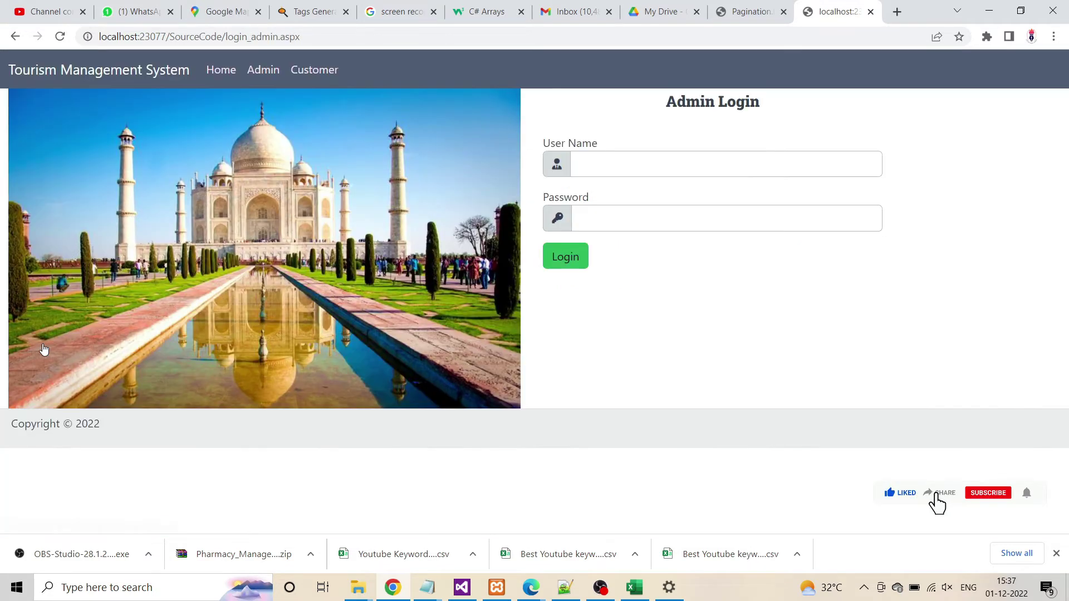
{"action": "left_click", "coordinate": [326, 75]}
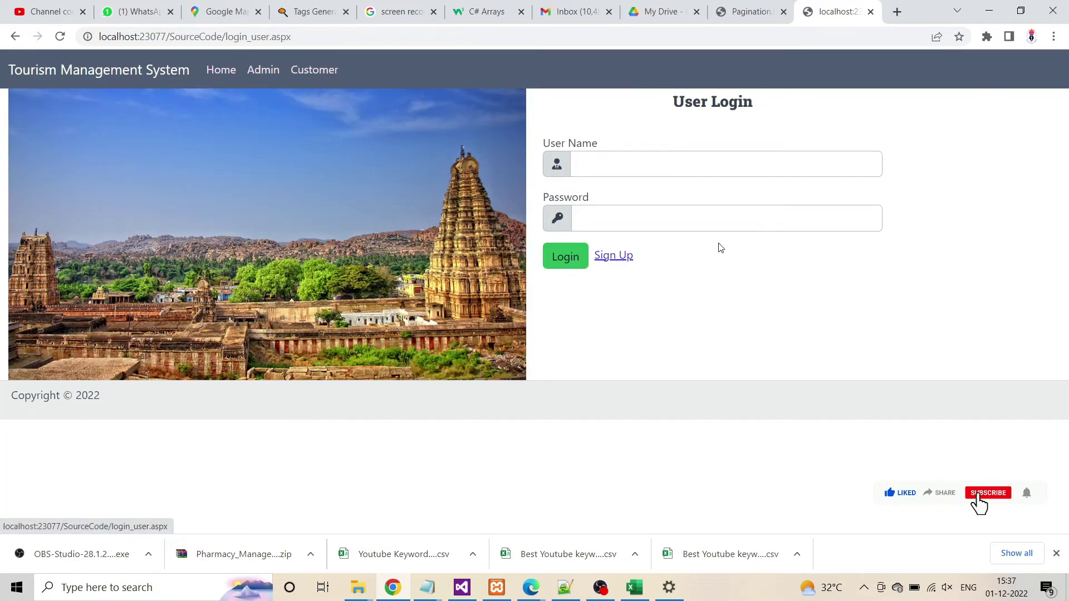
{"action": "left_click", "coordinate": [622, 258]}
{"action": "left_click", "coordinate": [753, 145]}
{"action": "type", "text": "v"}
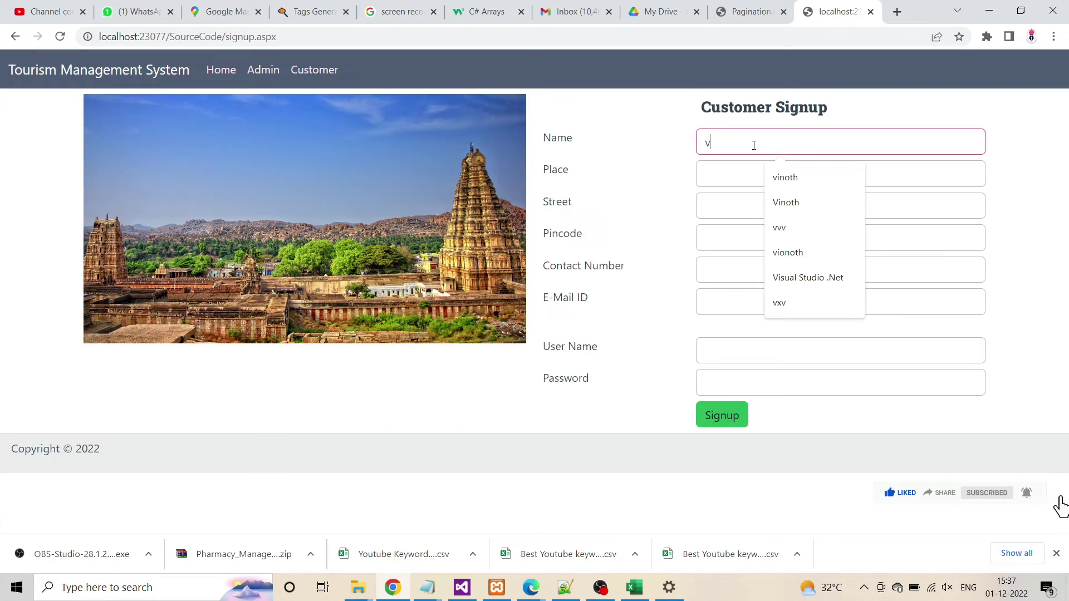
{"action": "type", "text": "inoth"}
Fill in the customer's place, street, pincode, contact number and e-mail address
{"action": "key", "text": "Tab"}
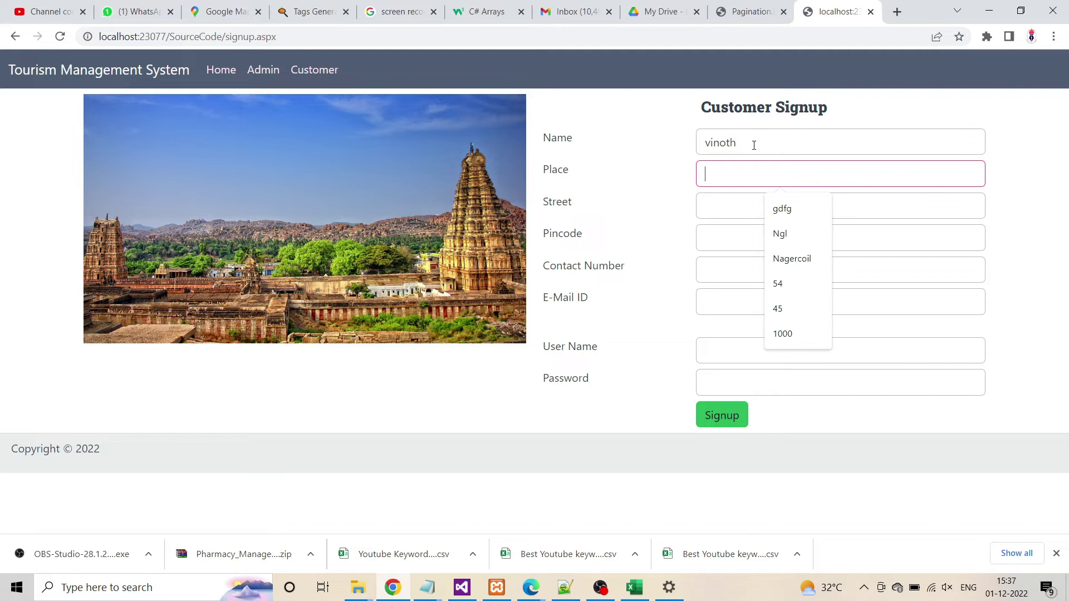
{"action": "type", "text": "na"}
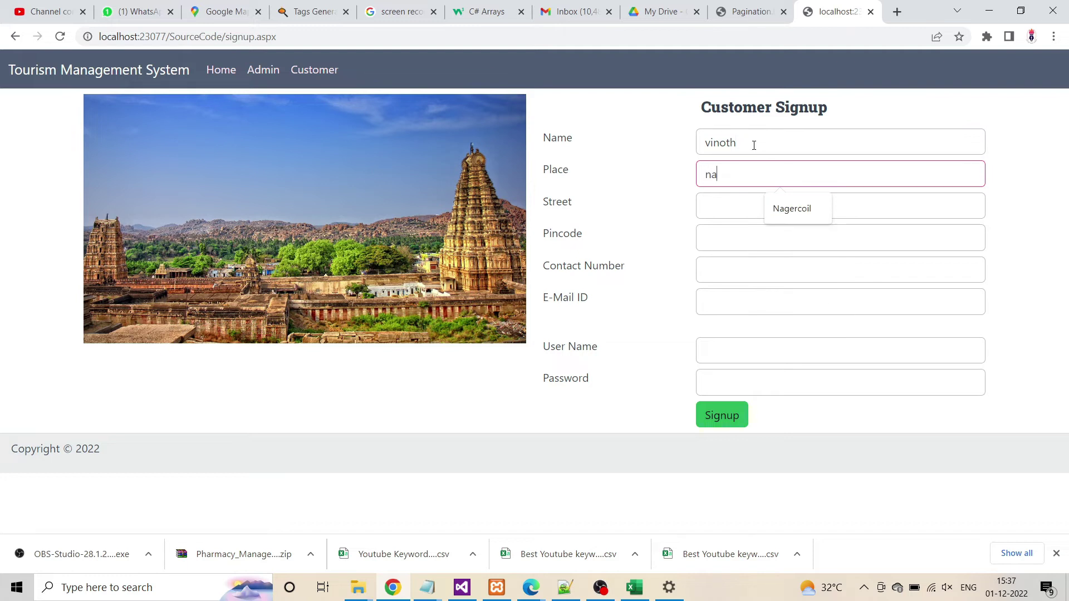
{"action": "type", "text": "gercoil"}
{"action": "key", "text": "Tab"}
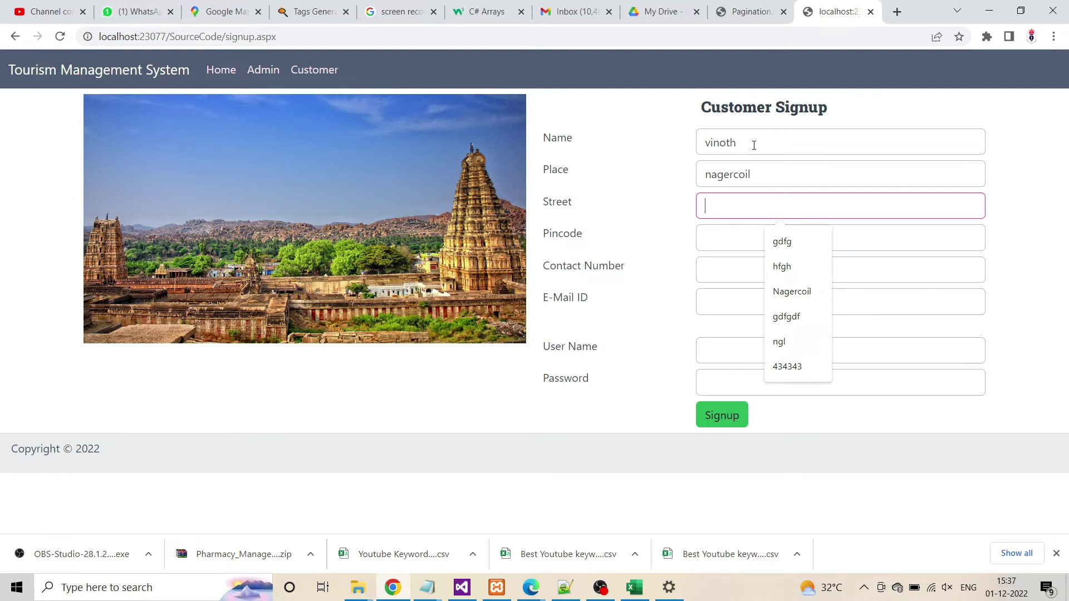
{"action": "type", "text": "ngl"}
{"action": "key", "text": "Tab"}
{"action": "type", "text": "62"}
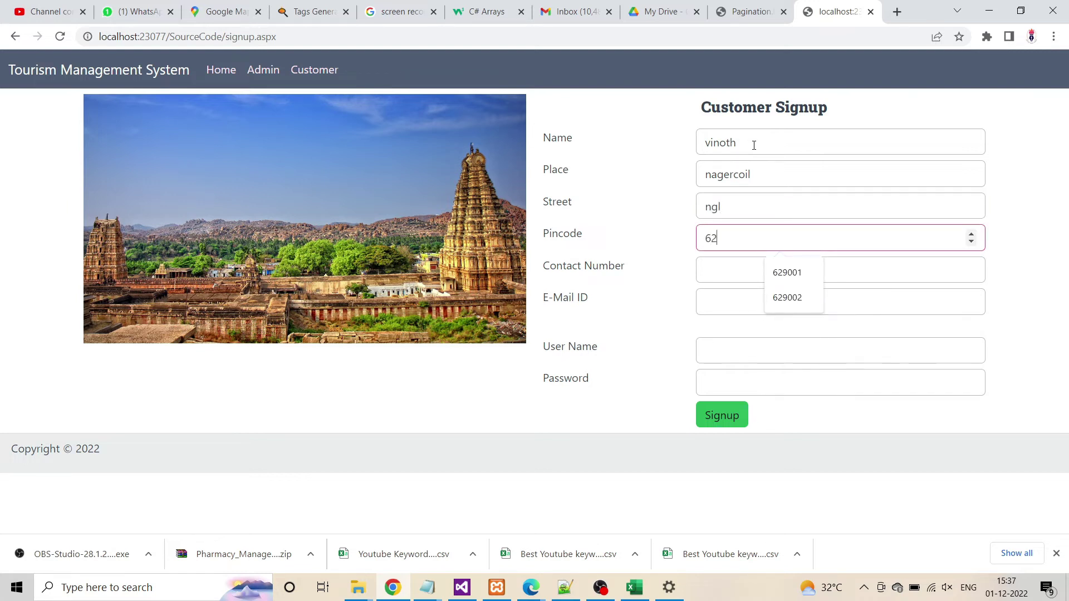
{"action": "type", "text": "9002"}
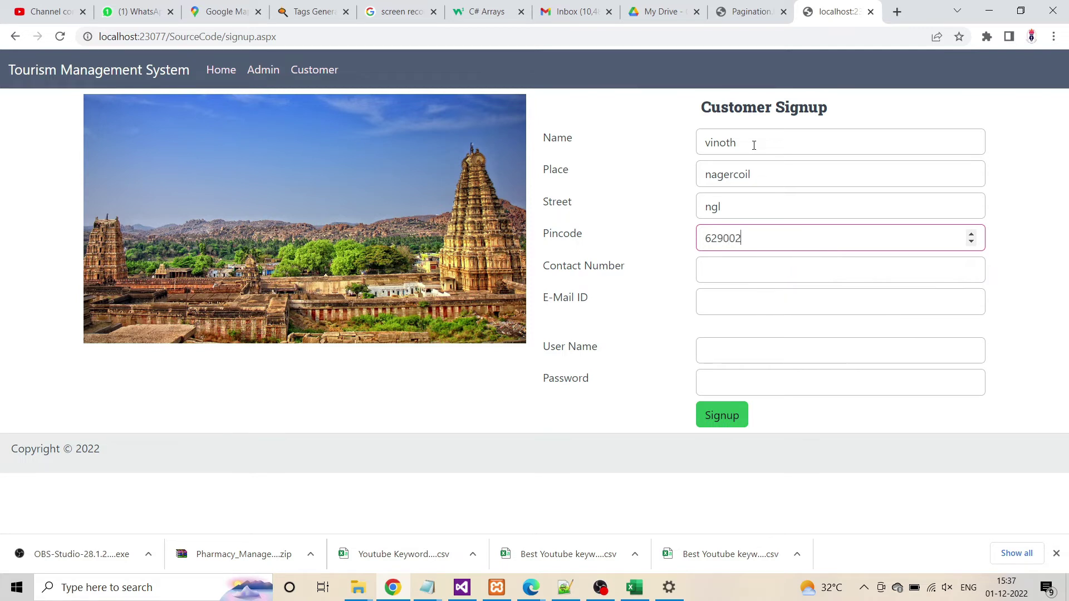
{"action": "key", "text": "Tab"}
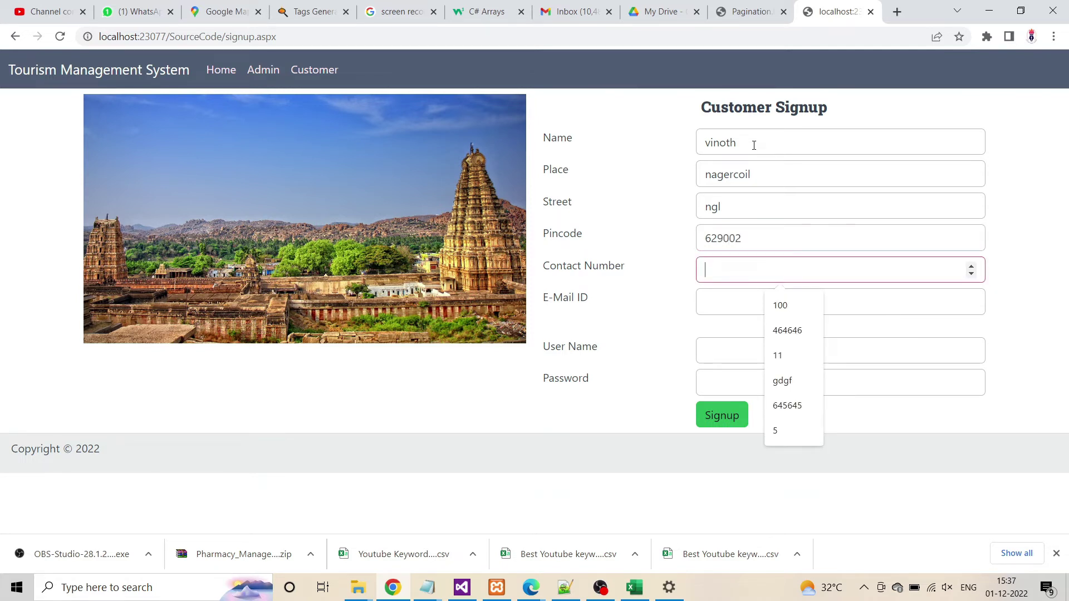
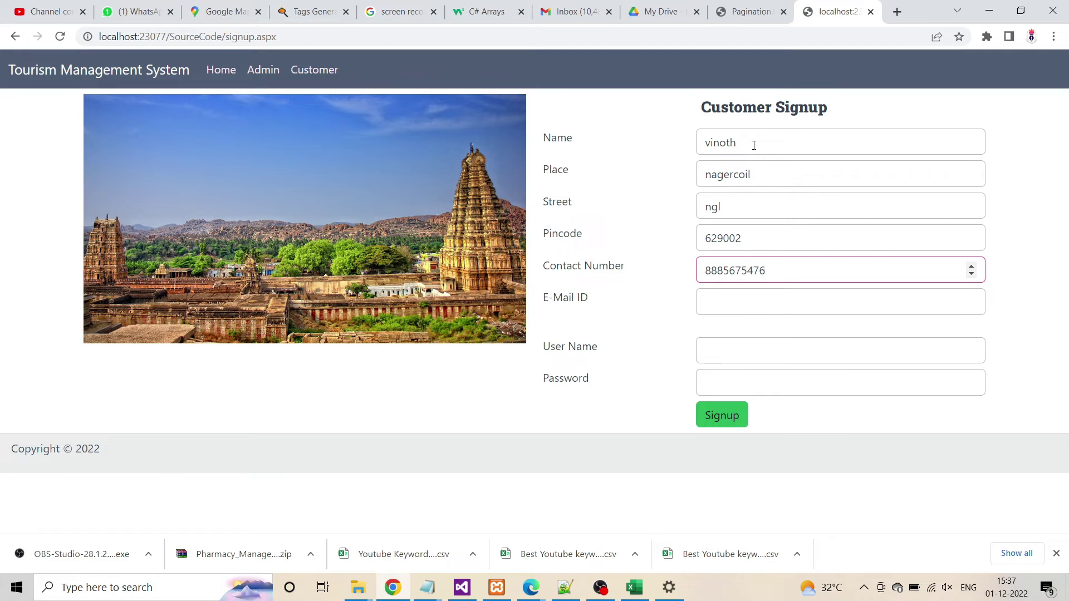
{"action": "key", "text": "Tab"}
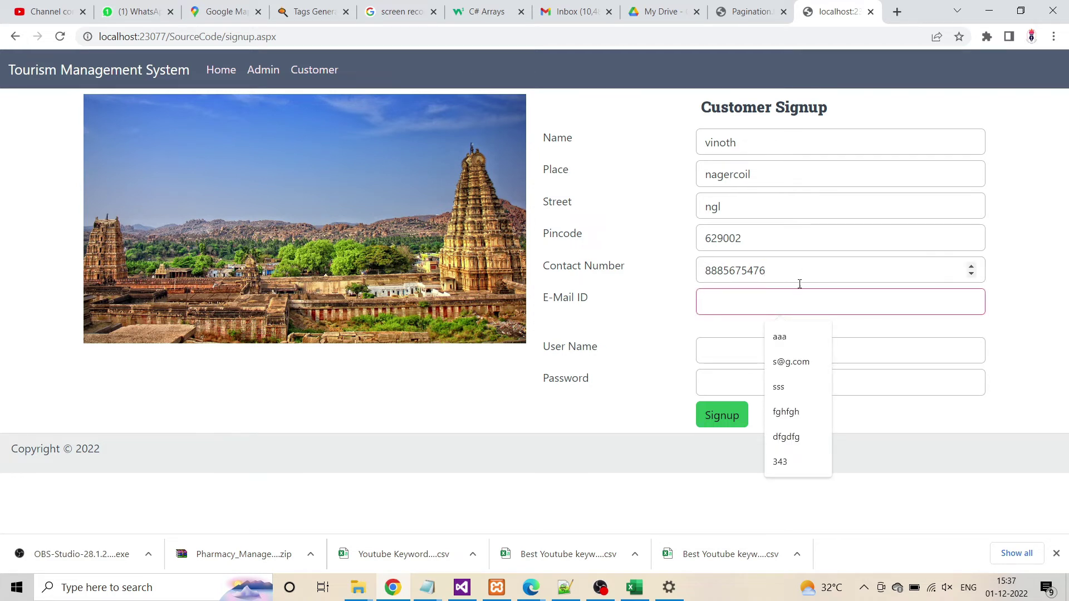
{"action": "left_click", "coordinate": [789, 365]}
Set the account user name and password, submit the signup, and return to login
{"action": "left_click", "coordinate": [712, 349]}
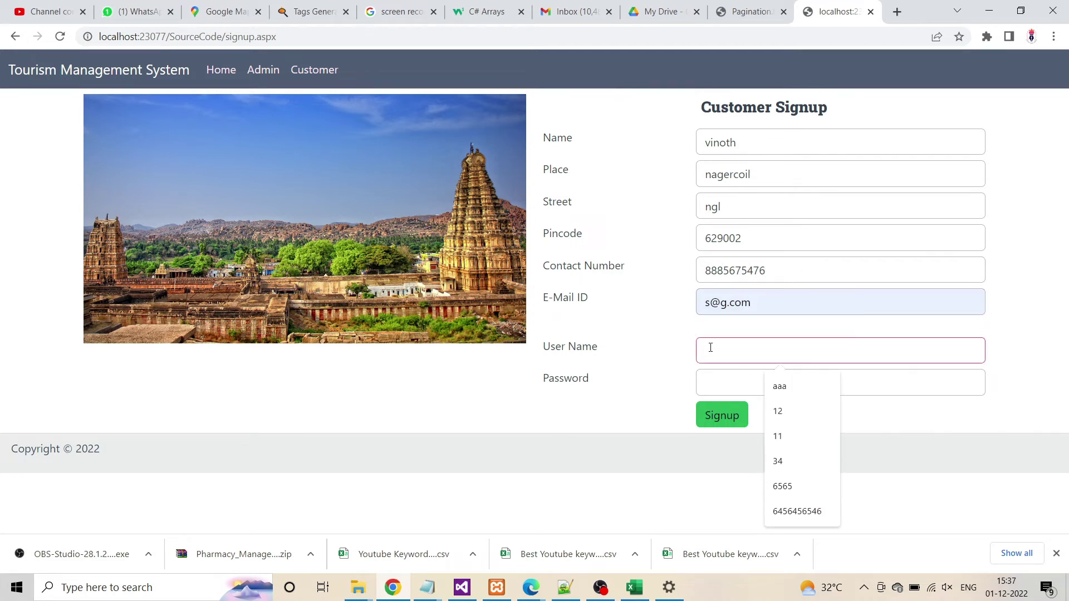
{"action": "type", "text": "vvv"}
{"action": "left_click", "coordinate": [729, 390]}
{"action": "type", "text": "v"}
{"action": "left_click", "coordinate": [730, 415]}
{"action": "left_click", "coordinate": [671, 116]}
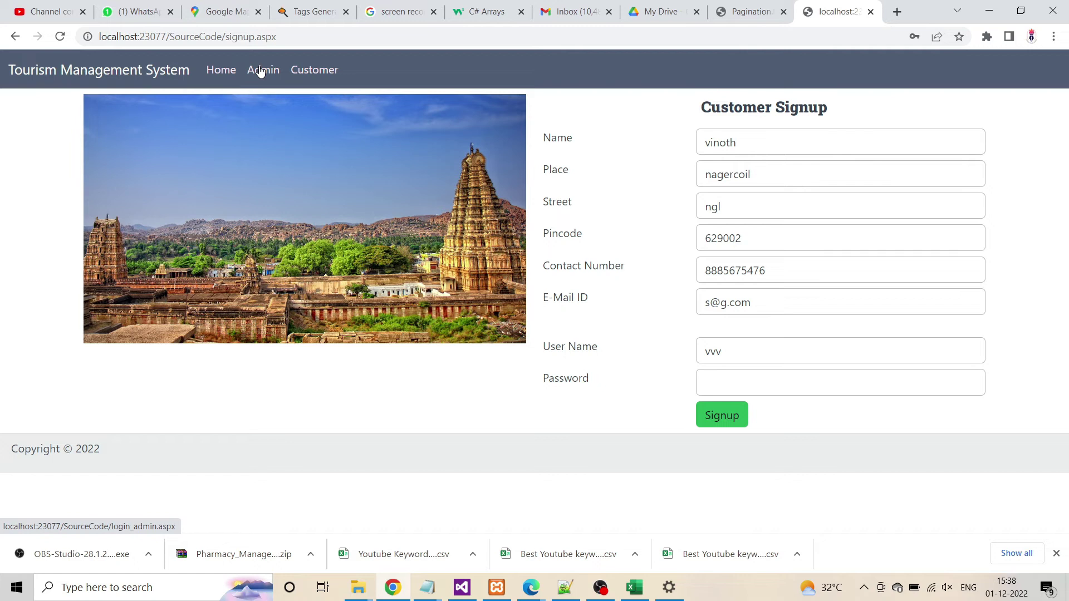
{"action": "left_click", "coordinate": [320, 69]}
Log in with the new customer's user name and password
{"action": "left_click", "coordinate": [616, 166]}
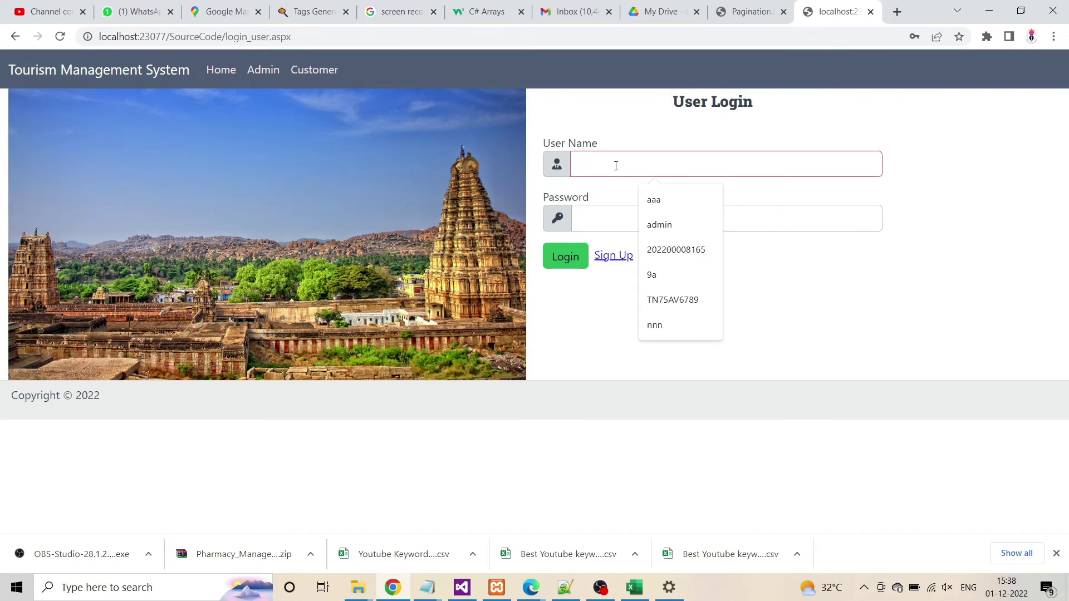
{"action": "type", "text": "n"}
{"action": "key", "text": "BackSpace"}
{"action": "type", "text": "vvv"}
{"action": "left_click", "coordinate": [616, 215]}
{"action": "type", "text": "vvv"}
{"action": "left_click", "coordinate": [563, 262]}
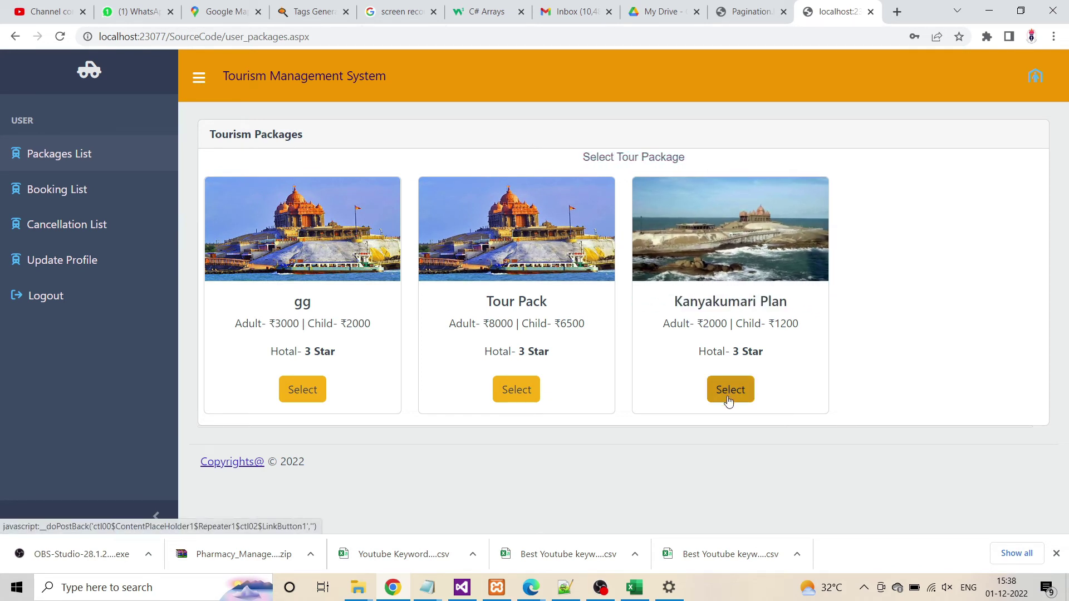
Check the empty Booking and Cancellation lists and the profile, then return to Packages List
{"action": "left_click", "coordinate": [92, 192]}
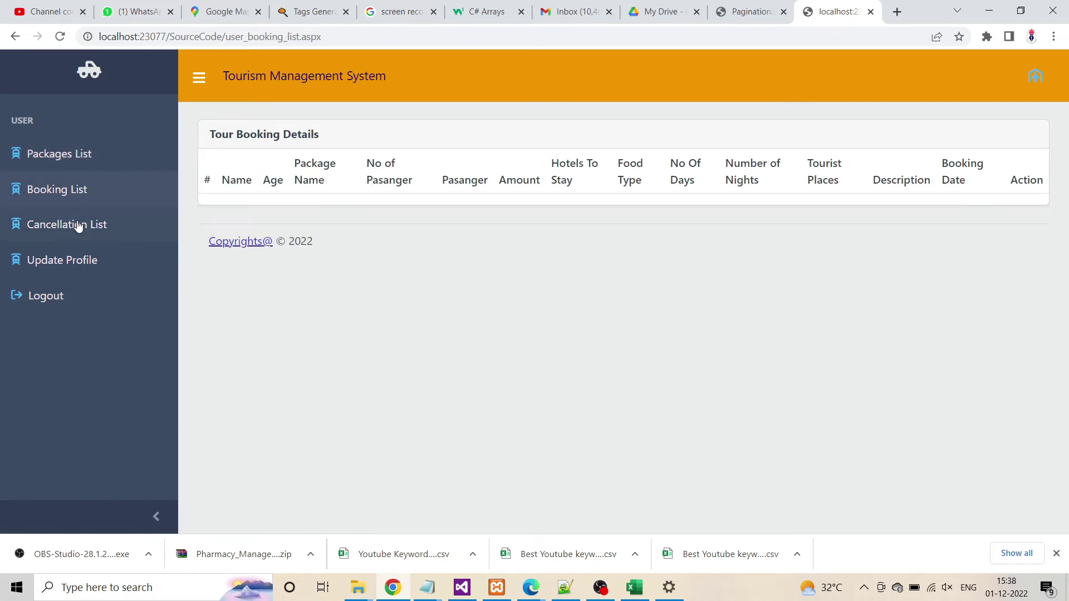
{"action": "left_click", "coordinate": [72, 233]}
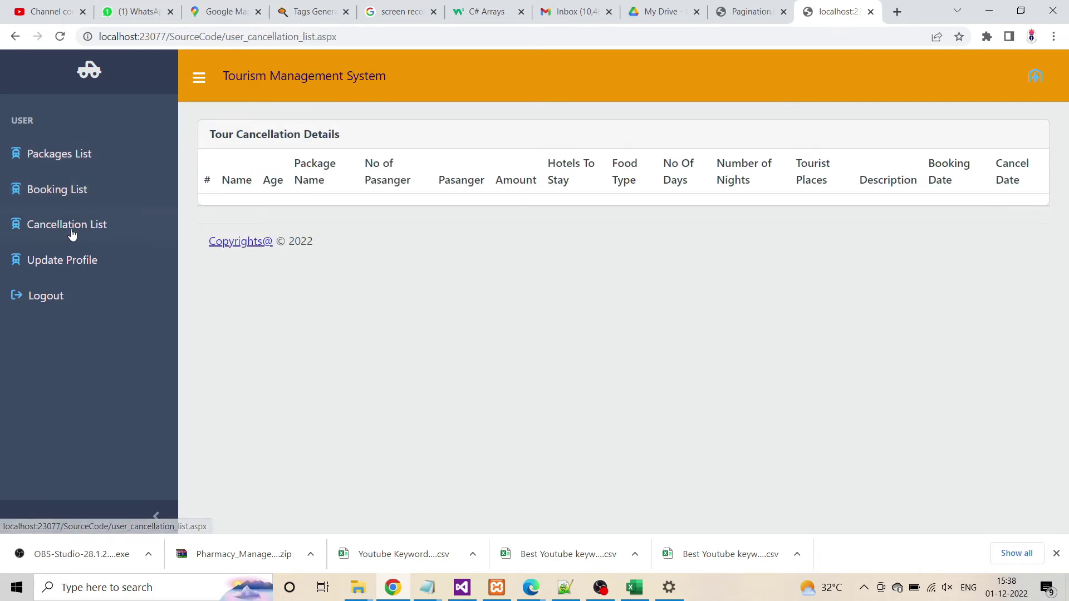
{"action": "left_click", "coordinate": [71, 271]}
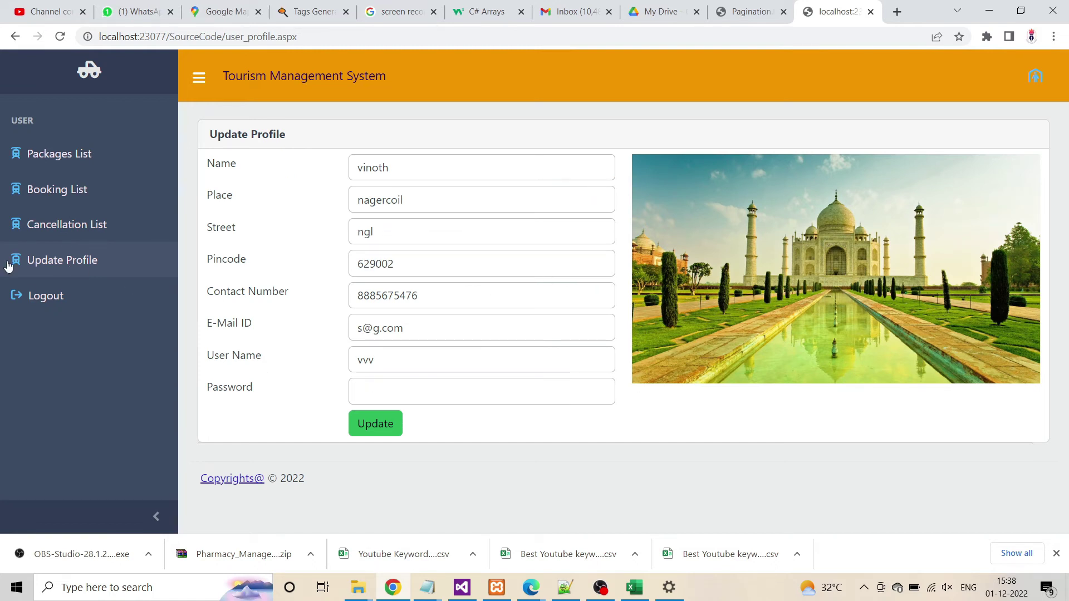
{"action": "left_click", "coordinate": [52, 154]}
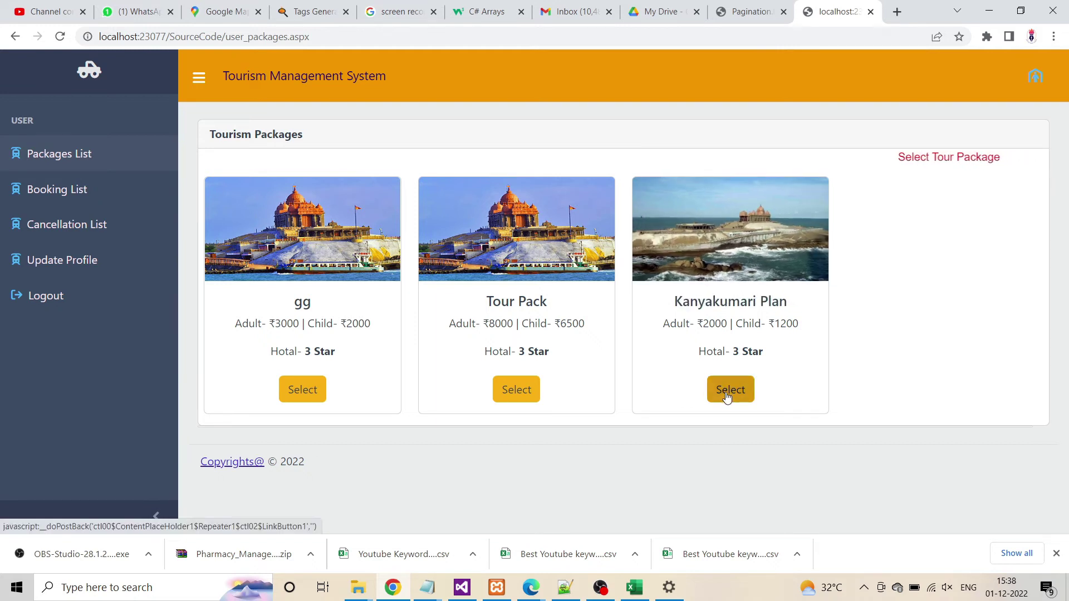
Select Kanyakumari Plan, enter the traveller's name, age 23, passenger type Adult, and submit the booking
{"action": "left_click", "coordinate": [727, 393]}
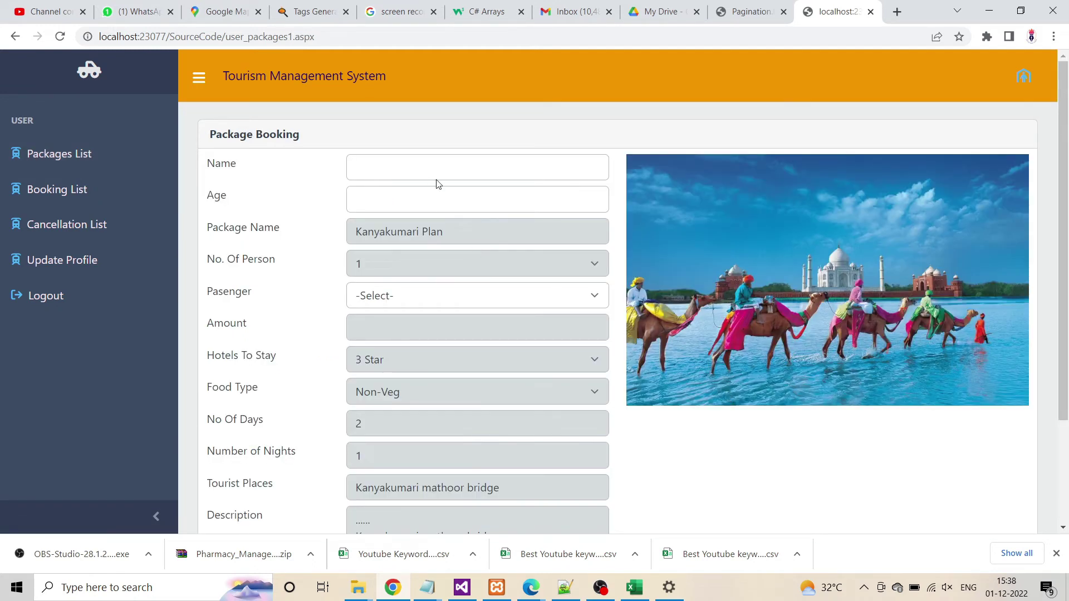
{"action": "left_click", "coordinate": [393, 156]}
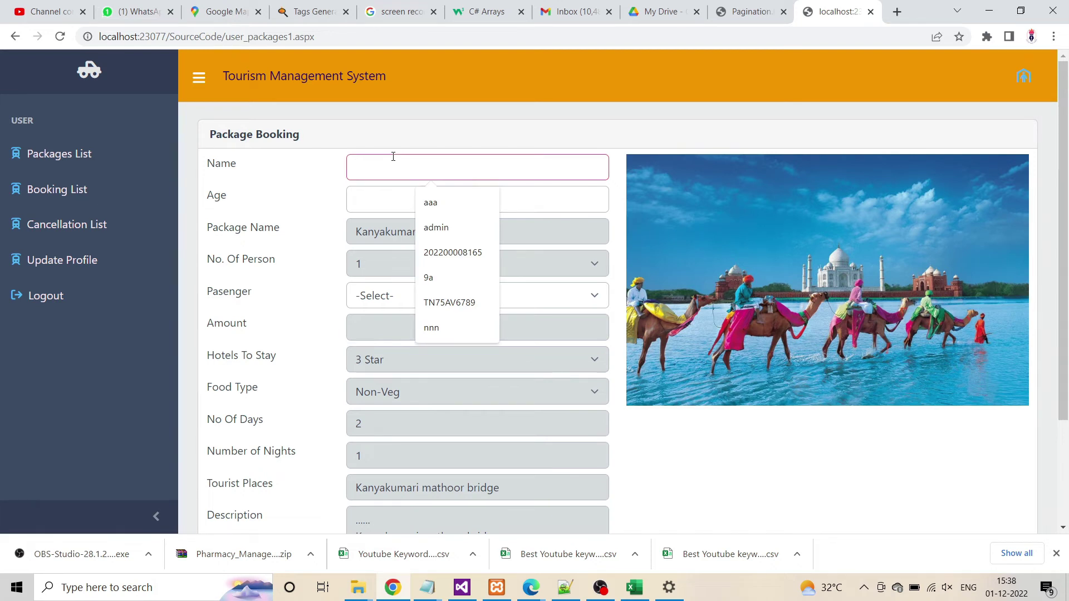
{"action": "type", "text": "Raja"}
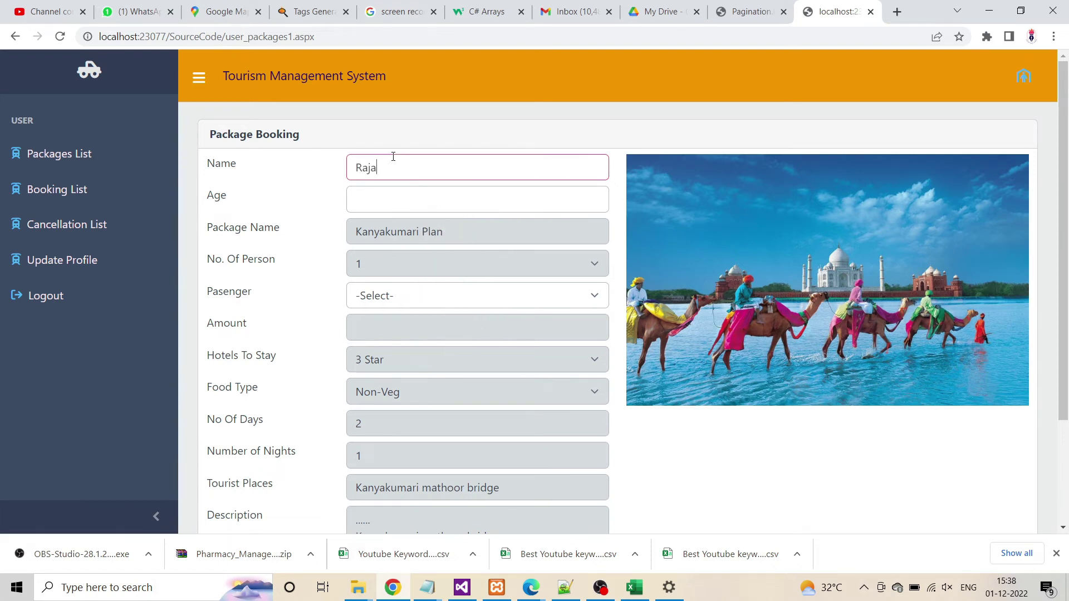
{"action": "key", "text": "Tab"}
{"action": "type", "text": "23"}
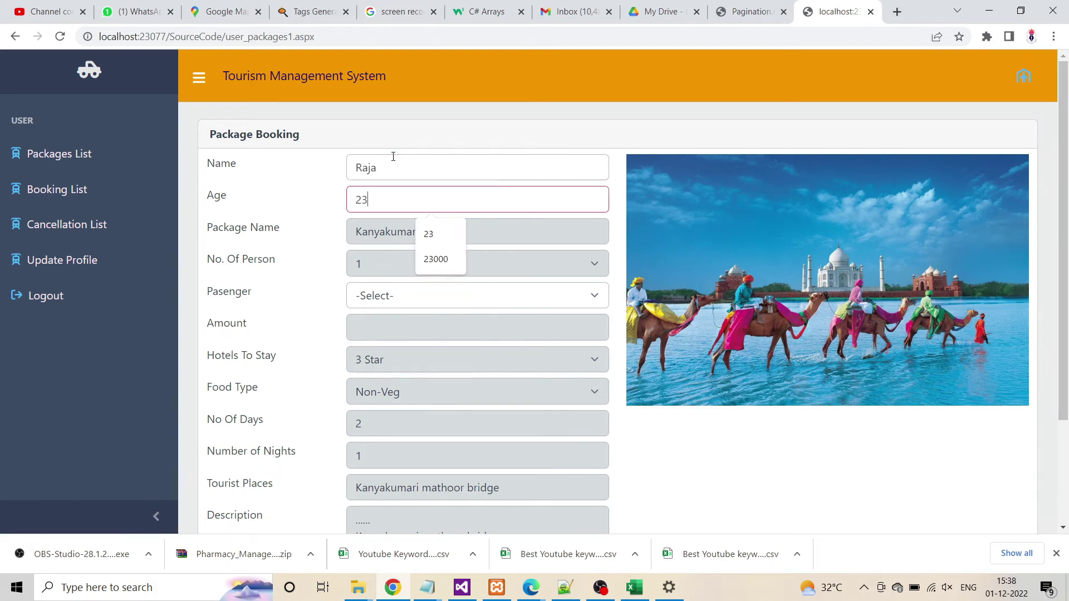
{"action": "left_click", "coordinate": [397, 301]}
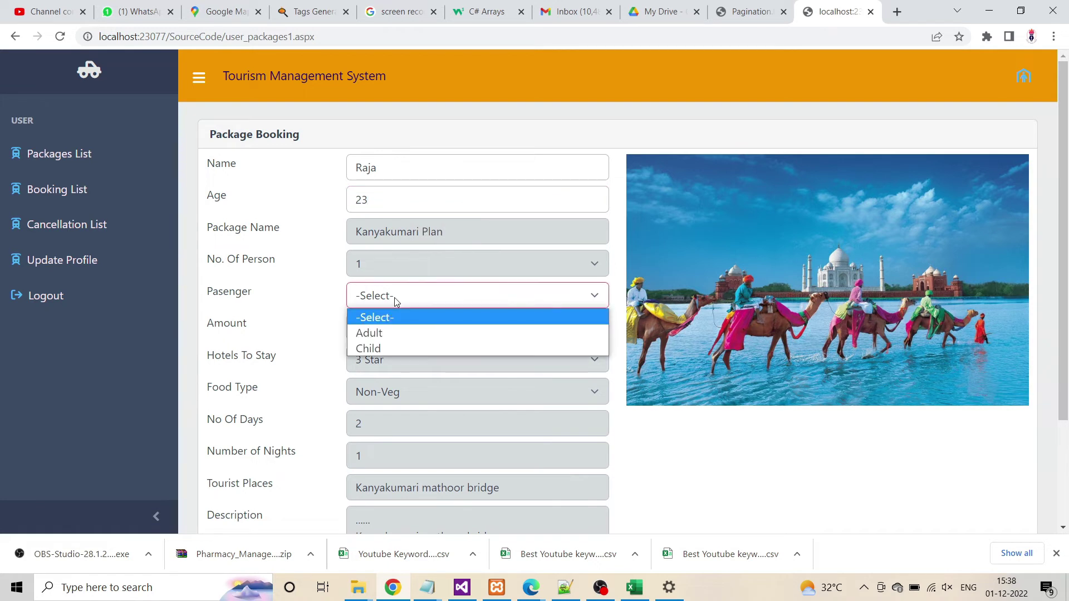
{"action": "left_click", "coordinate": [378, 334]}
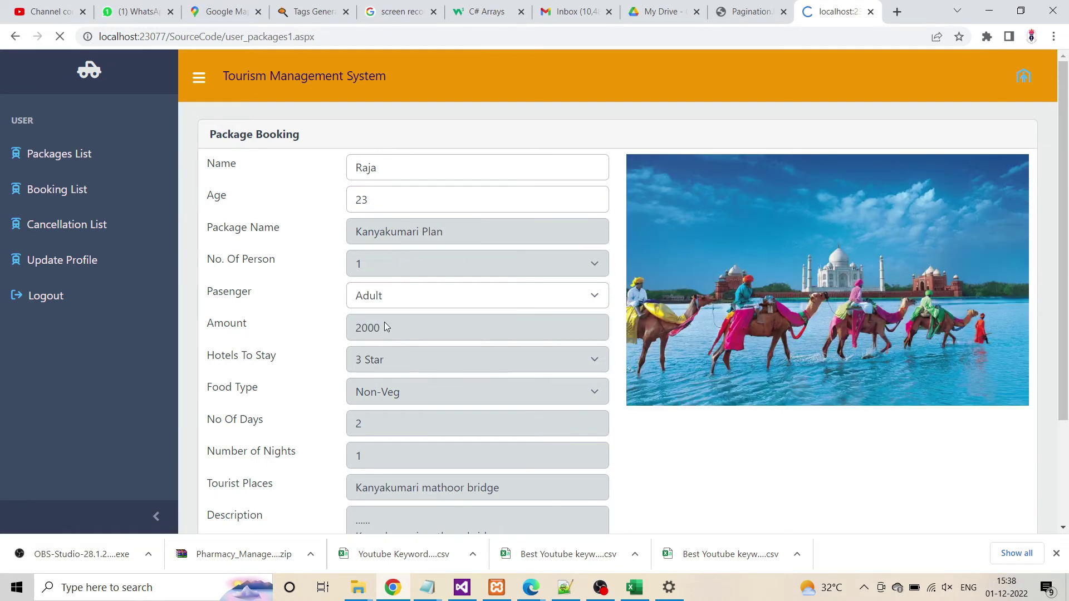
{"action": "scroll", "coordinate": [718, 340], "scroll_direction": "down", "scroll_amount": 3}
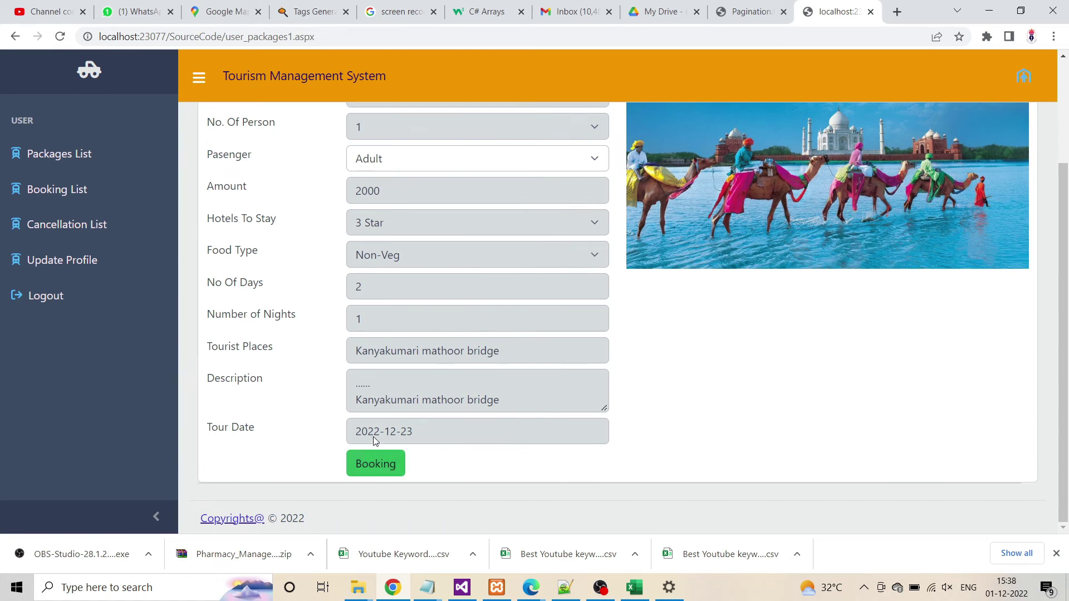
{"action": "scroll", "coordinate": [413, 406], "scroll_direction": "up", "scroll_amount": 2}
{"action": "scroll", "coordinate": [412, 401], "scroll_direction": "down", "scroll_amount": 2}
{"action": "left_click", "coordinate": [373, 466]}
Enter the card holder's name and set the card expiry to JAN 2025
{"action": "left_click", "coordinate": [138, 132]}
{"action": "type", "text": "raja"}
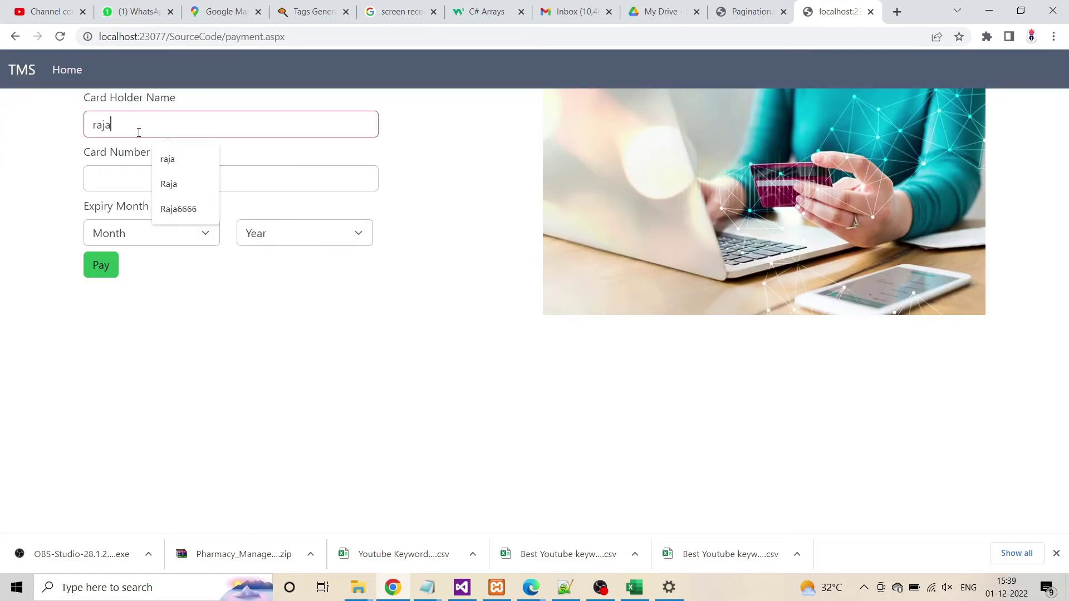
{"action": "key", "text": "Tab"}
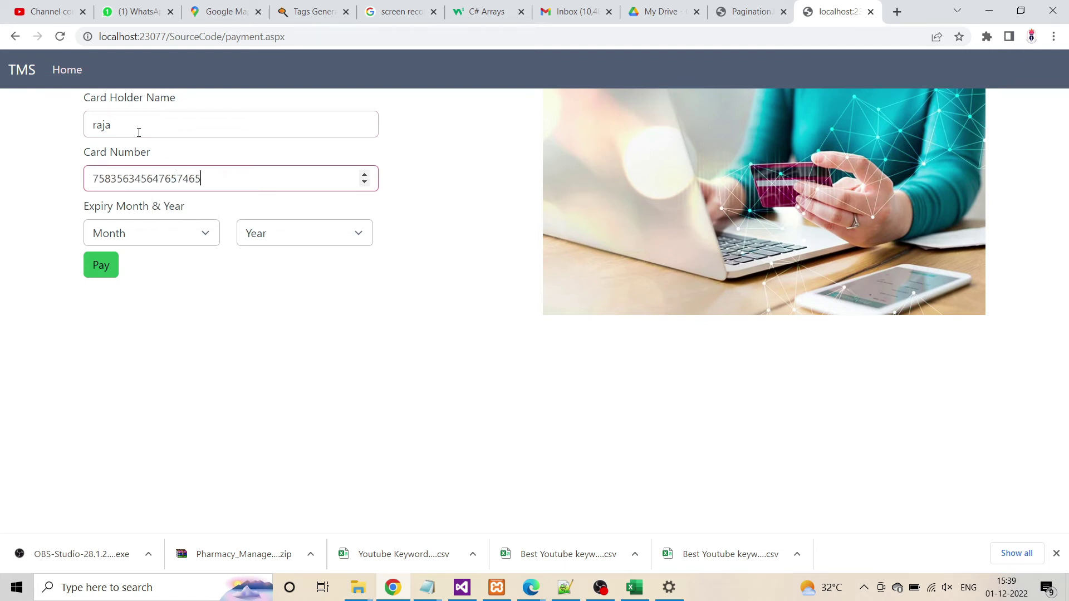
{"action": "left_click", "coordinate": [145, 238]}
{"action": "left_click", "coordinate": [145, 277]}
{"action": "left_click", "coordinate": [278, 233]}
{"action": "left_click", "coordinate": [275, 305]}
Correct the card number to 16 digits, pay, and confirm 'Payment Successfully Paid' appears
{"action": "left_click", "coordinate": [97, 266]}
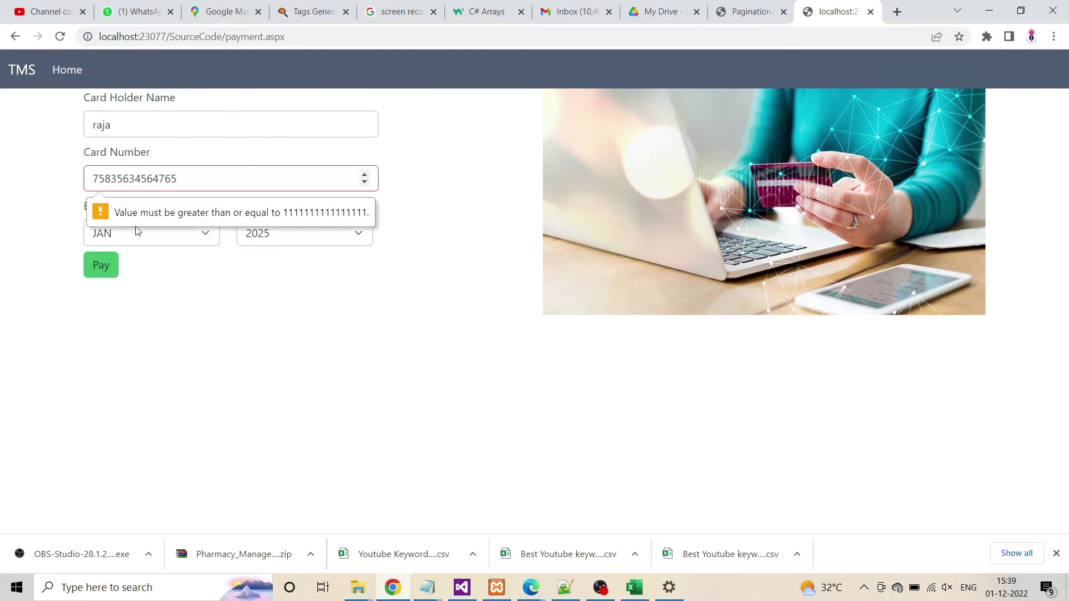
{"action": "type", "text": "5"}
{"action": "key", "text": "Return"}
{"action": "type", "text": "6"}
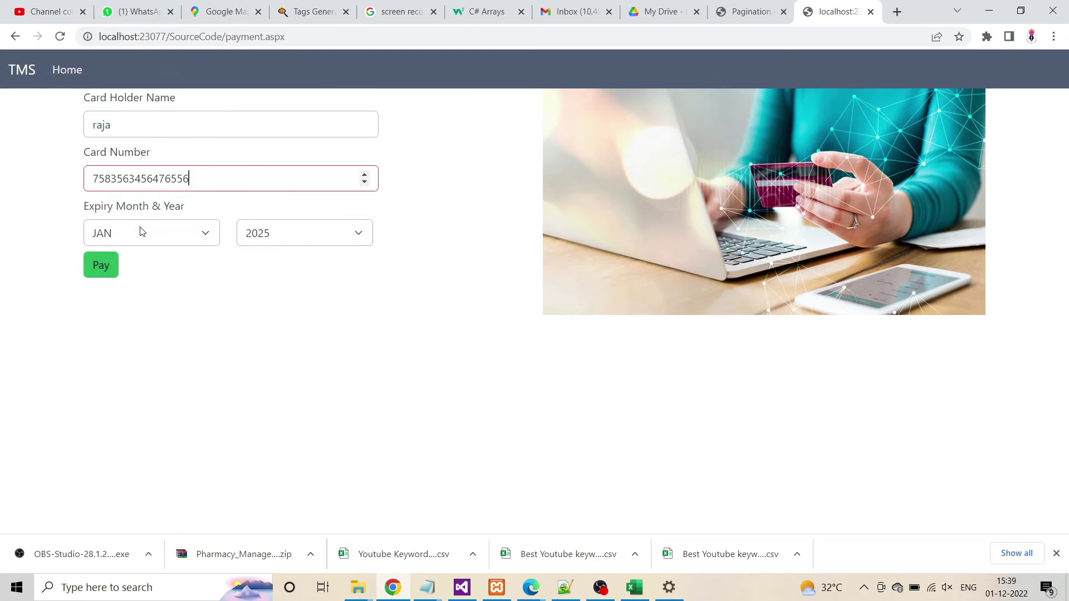
{"action": "left_click", "coordinate": [102, 266]}
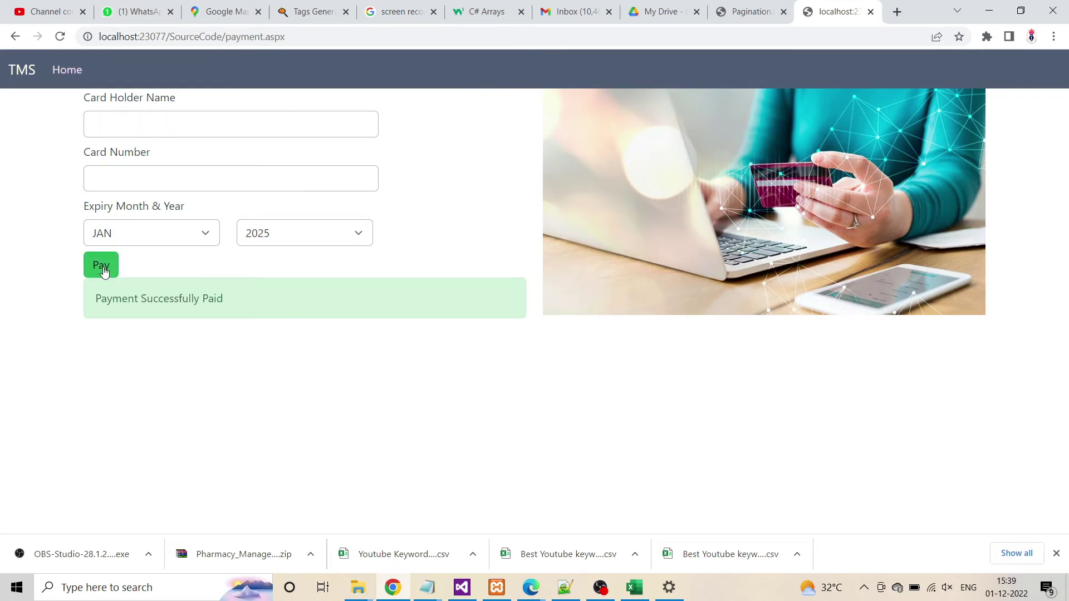
{"action": "left_click_drag", "start_coordinate": [116, 300], "coordinate": [235, 297]}
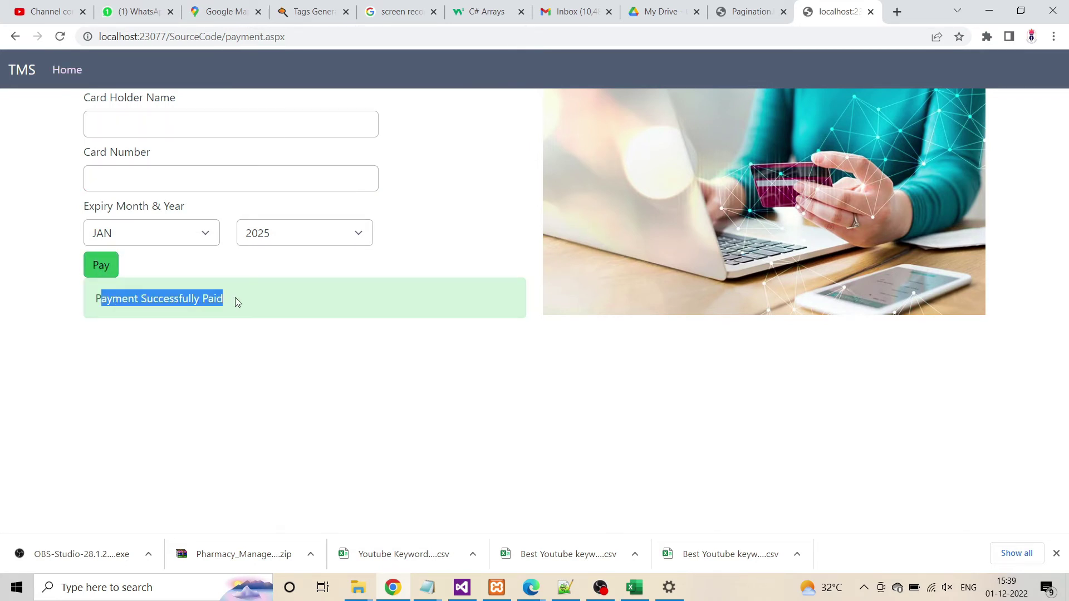
{"action": "left_click", "coordinate": [235, 305]}
Review the customer's packages, Booking List, Cancellation List and profile, then log out
{"action": "left_click", "coordinate": [67, 69]}
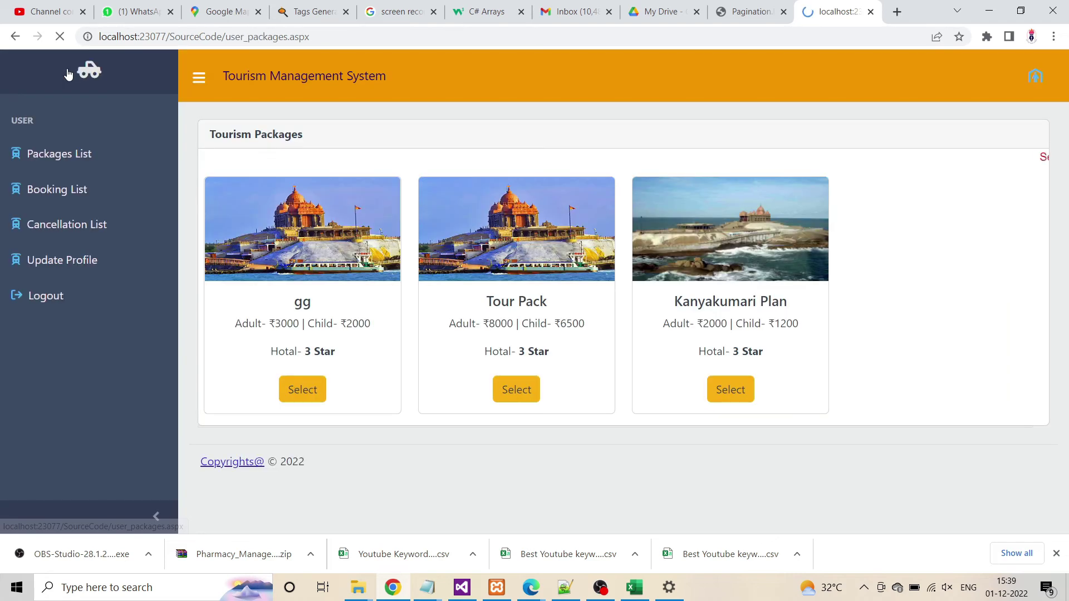
{"action": "left_click", "coordinate": [51, 199]}
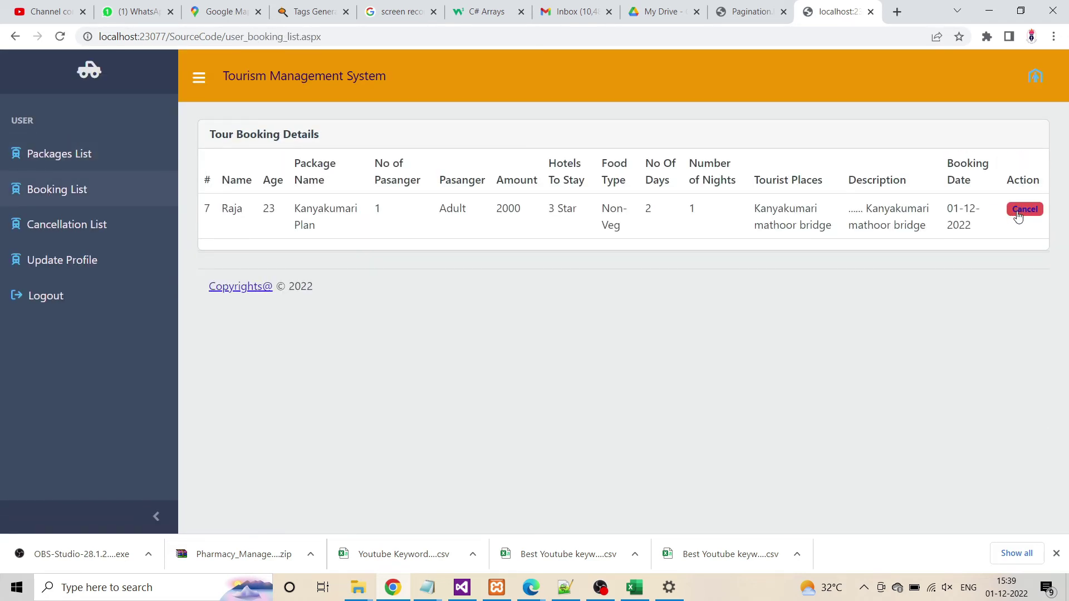
{"action": "left_click", "coordinate": [43, 225]}
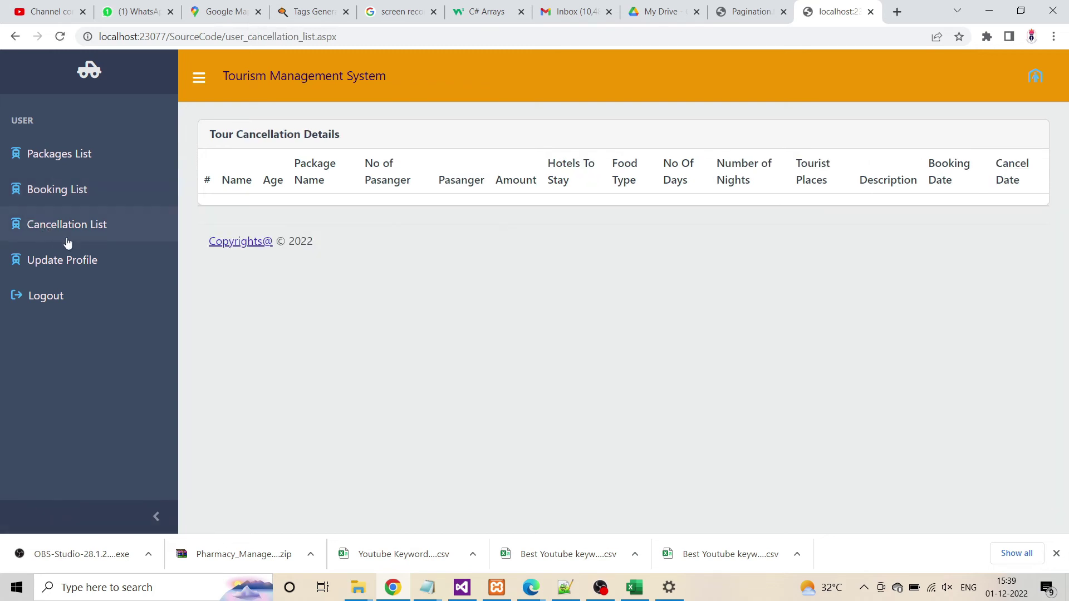
{"action": "left_click", "coordinate": [56, 270]}
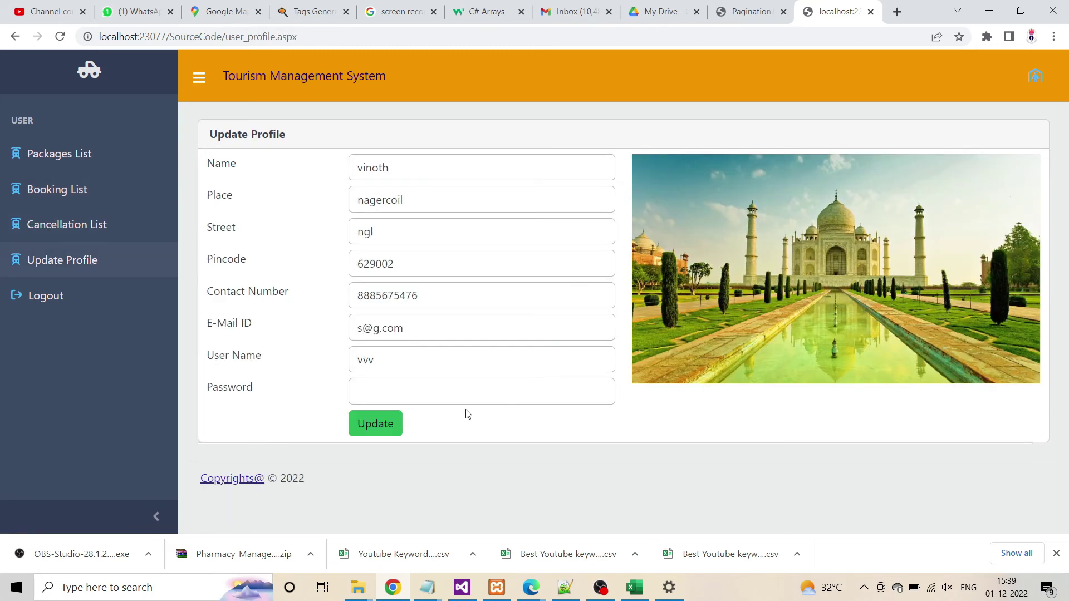
{"action": "left_click", "coordinate": [33, 306]}
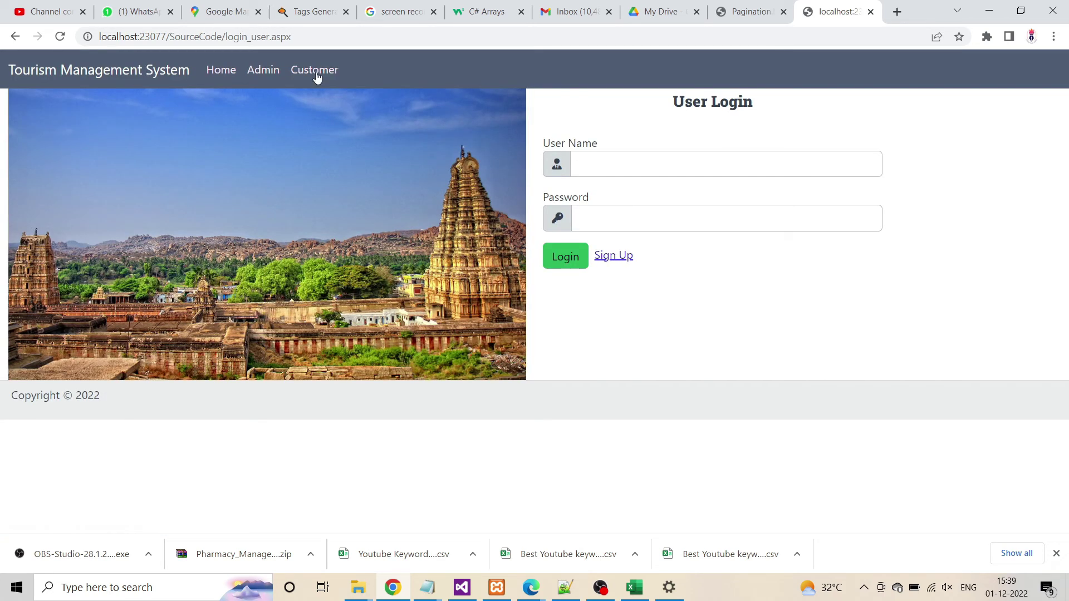
Log in as admin, dismissing Chrome's password breach warning and save-password prompt
{"action": "left_click", "coordinate": [273, 71]}
{"action": "left_click", "coordinate": [609, 165]}
{"action": "type", "text": "admin"}
{"action": "key", "text": "Tab"}
{"action": "type", "text": "ad"}
{"action": "key", "text": "Return"}
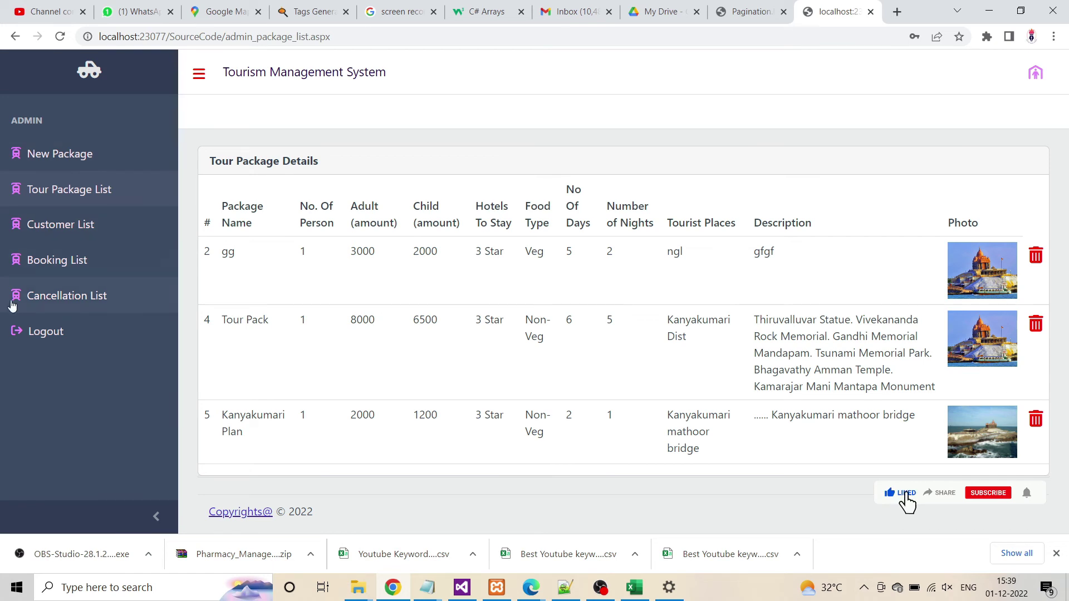
{"action": "left_click", "coordinate": [663, 222]}
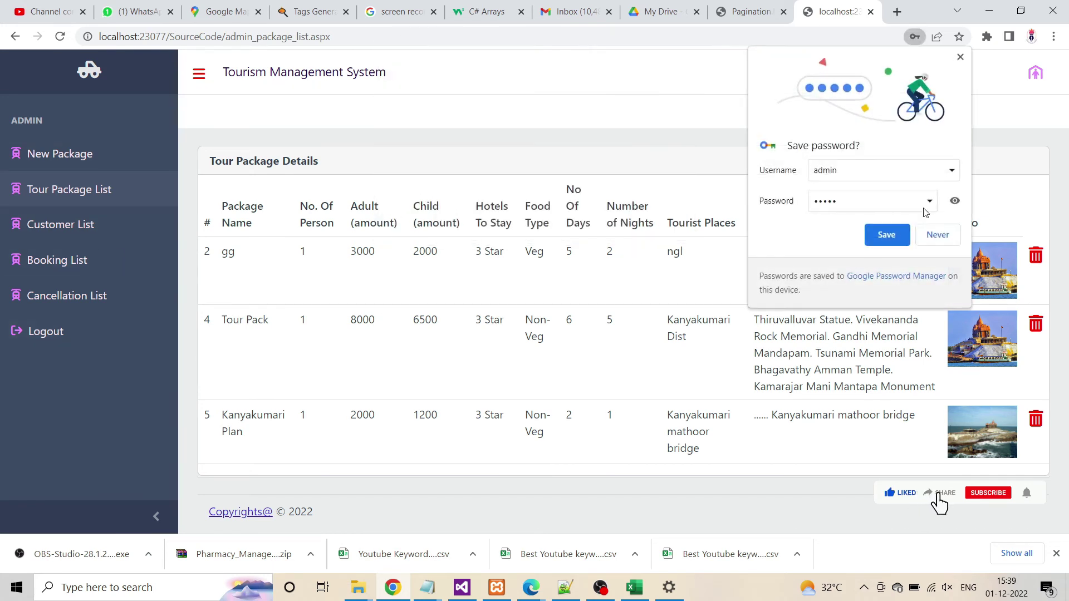
{"action": "left_click", "coordinate": [935, 235]}
Find the new Kanyakumari Plan row in the admin Booking List and review the Cancellation List
{"action": "left_click", "coordinate": [53, 262]}
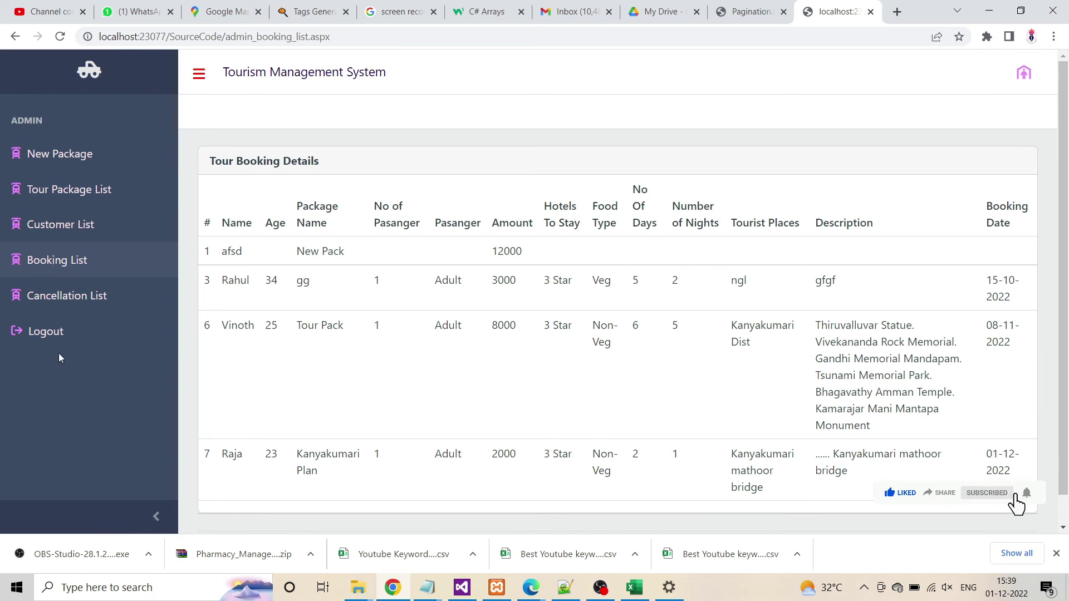
{"action": "scroll", "coordinate": [551, 310], "scroll_direction": "down", "scroll_amount": 1}
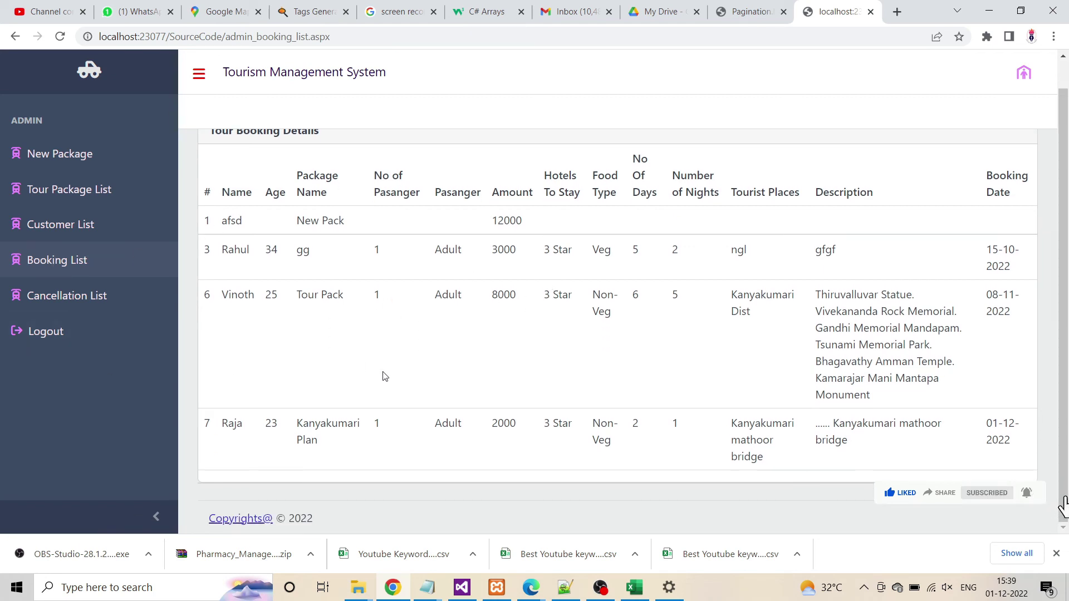
{"action": "left_click_drag", "start_coordinate": [221, 433], "coordinate": [1016, 440]}
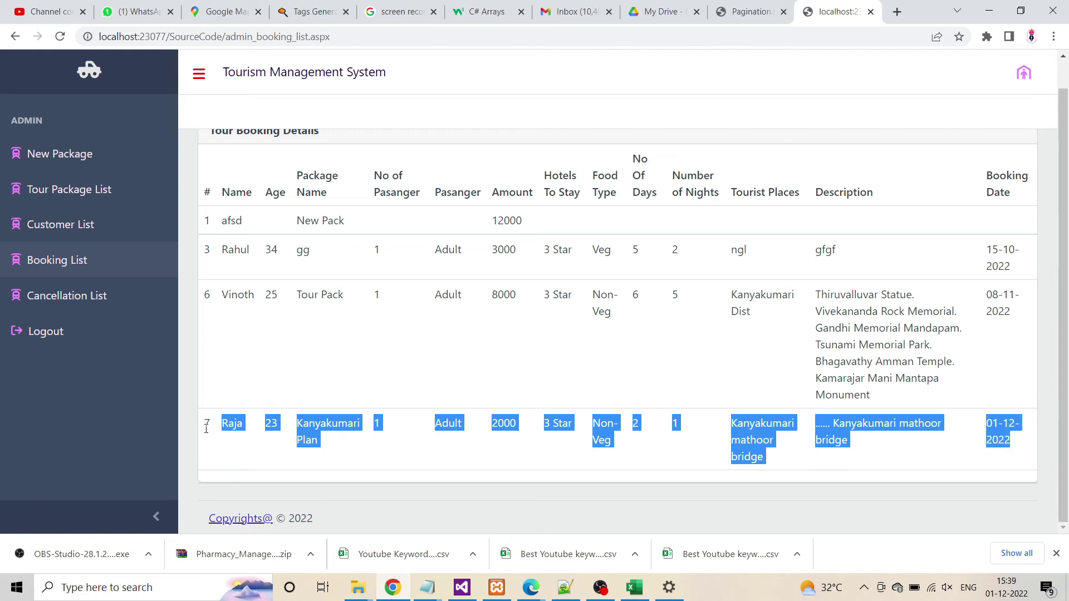
{"action": "left_click", "coordinate": [46, 300]}
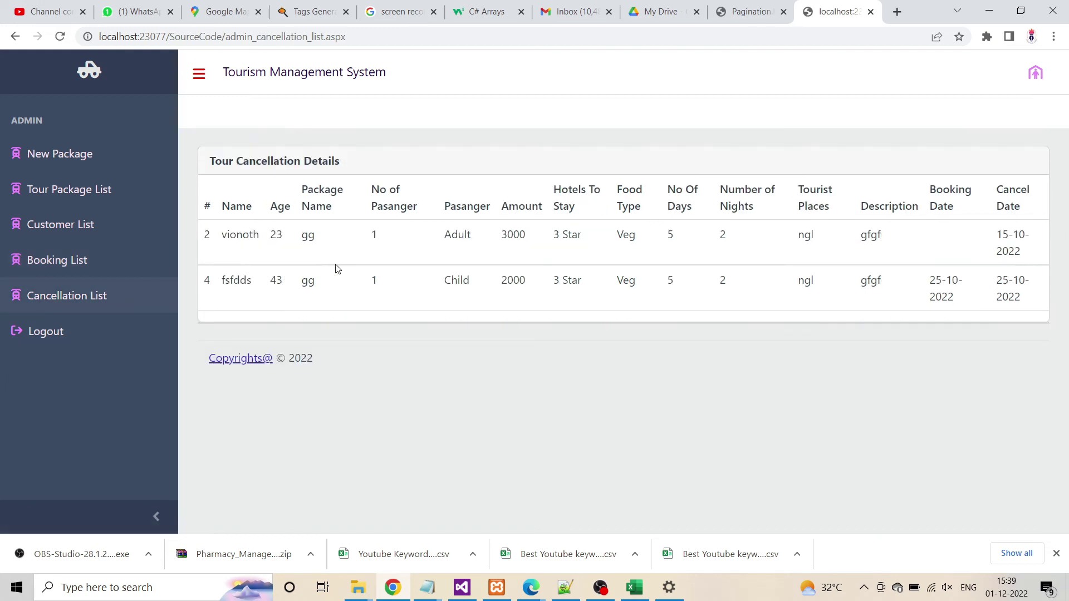
{"action": "left_click", "coordinate": [44, 273]}
{"action": "left_click", "coordinate": [47, 301]}
{"action": "left_click_drag", "start_coordinate": [219, 283], "coordinate": [985, 269]}
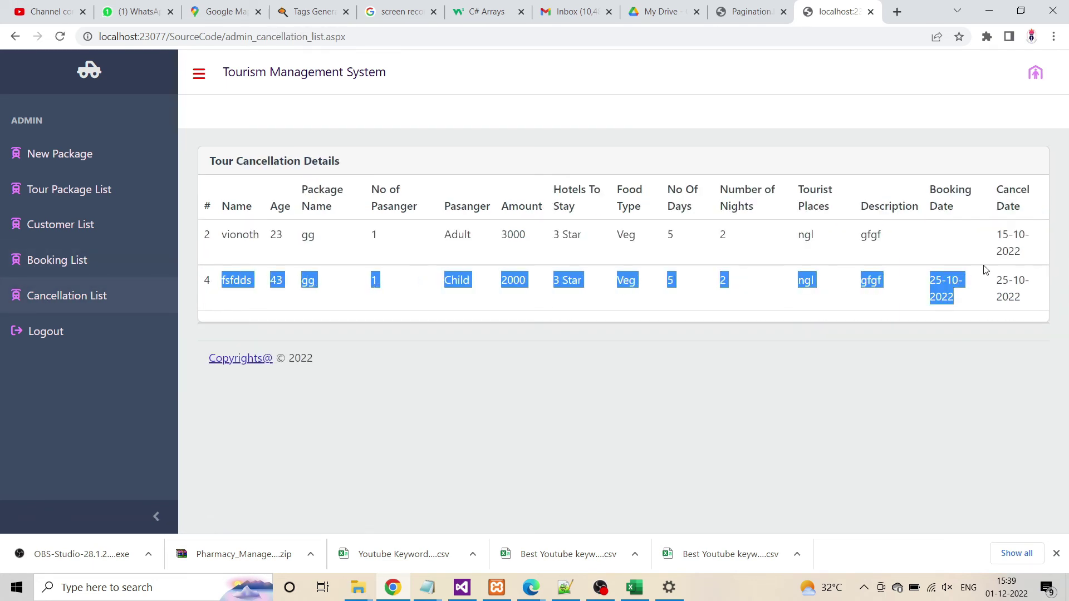
{"action": "left_click", "coordinate": [601, 239]}
Sign out of admin and log back in as the customer
{"action": "left_click", "coordinate": [31, 339]}
{"action": "left_click", "coordinate": [320, 71]}
{"action": "left_click", "coordinate": [633, 161]}
{"action": "type", "text": "vvv"}
{"action": "left_click", "coordinate": [613, 210]}
{"action": "type", "text": "vvv"}
{"action": "left_click", "coordinate": [565, 255]}
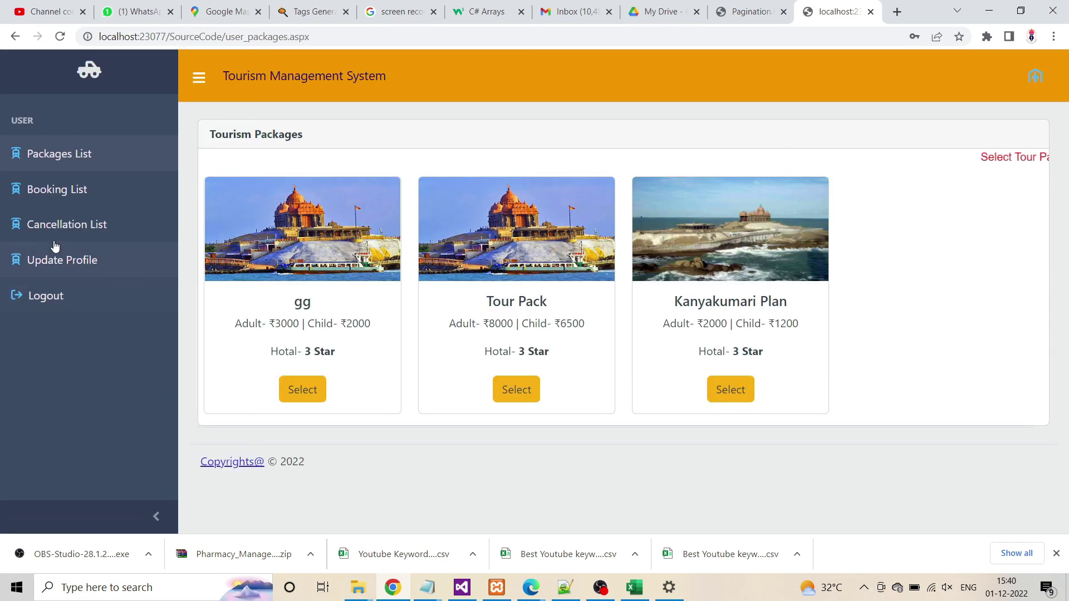
Cancel the Kanyakumari Plan booking from the Booking List and acknowledge the success alert
{"action": "left_click", "coordinate": [54, 233]}
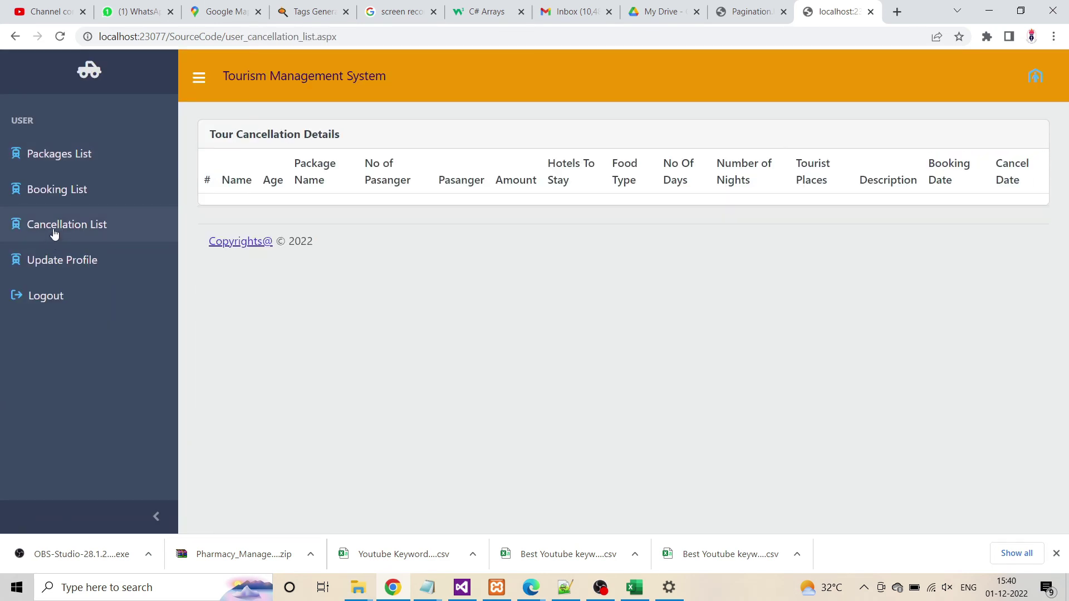
{"action": "left_click", "coordinate": [62, 196]}
{"action": "left_click", "coordinate": [1013, 216]}
{"action": "scroll", "coordinate": [405, 296], "scroll_direction": "down", "scroll_amount": 2}
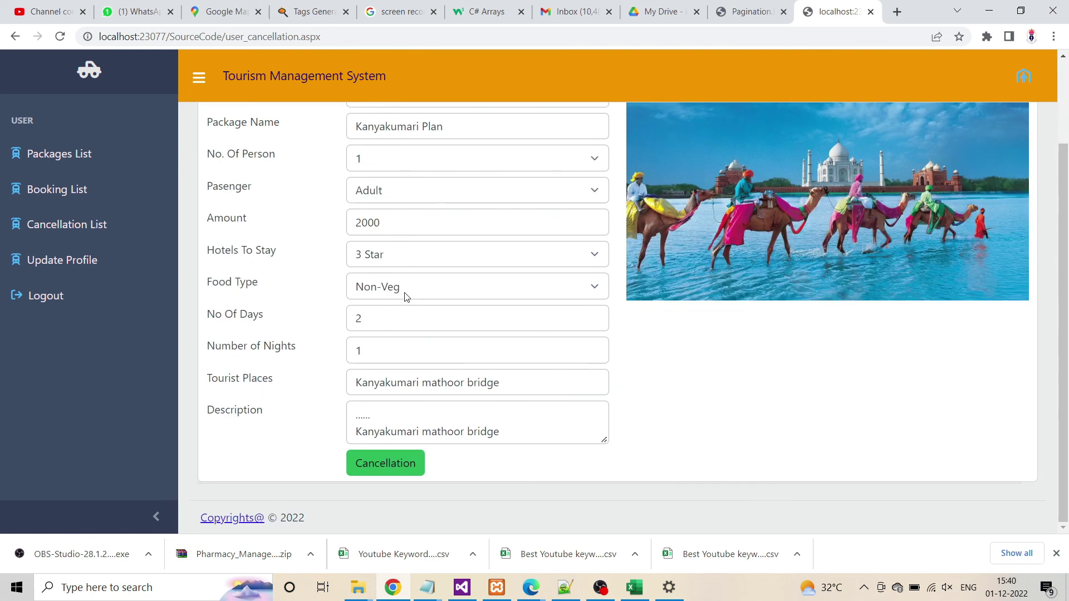
{"action": "scroll", "coordinate": [383, 192], "scroll_direction": "up", "scroll_amount": 2}
{"action": "scroll", "coordinate": [389, 222], "scroll_direction": "down", "scroll_amount": 2}
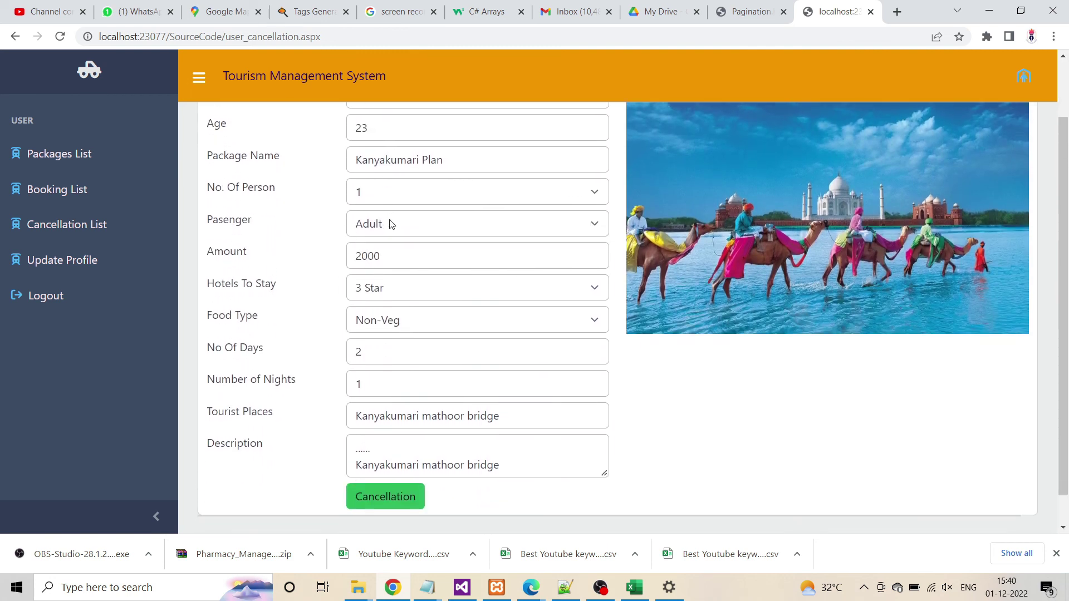
{"action": "left_click", "coordinate": [377, 473]}
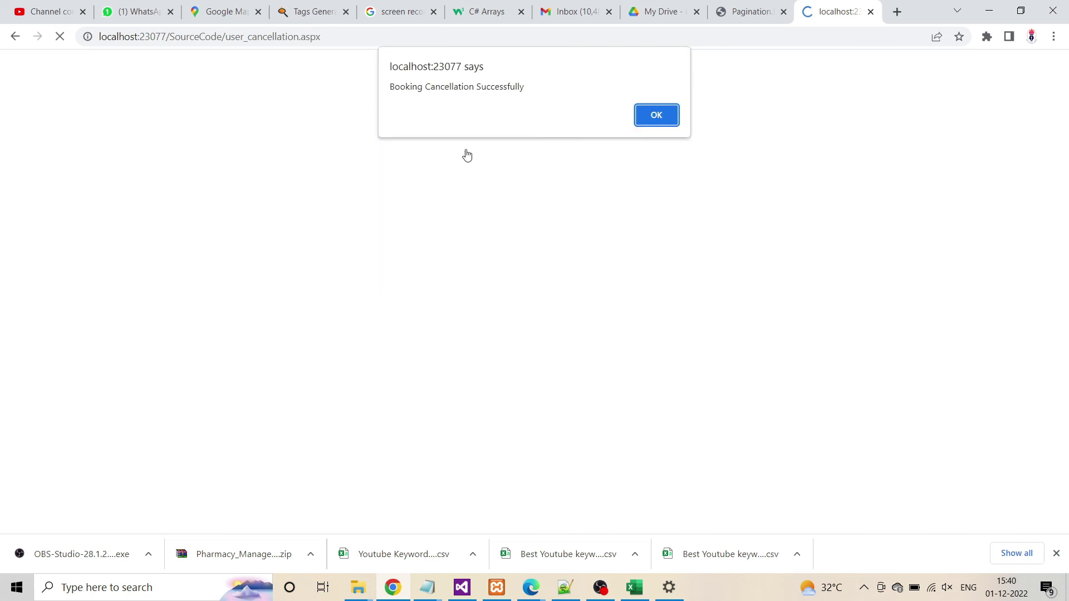
{"action": "left_click", "coordinate": [668, 115]}
Confirm Kanyakumari Plan appears in the Cancellation List and the Booking List is empty
{"action": "left_click", "coordinate": [51, 224]}
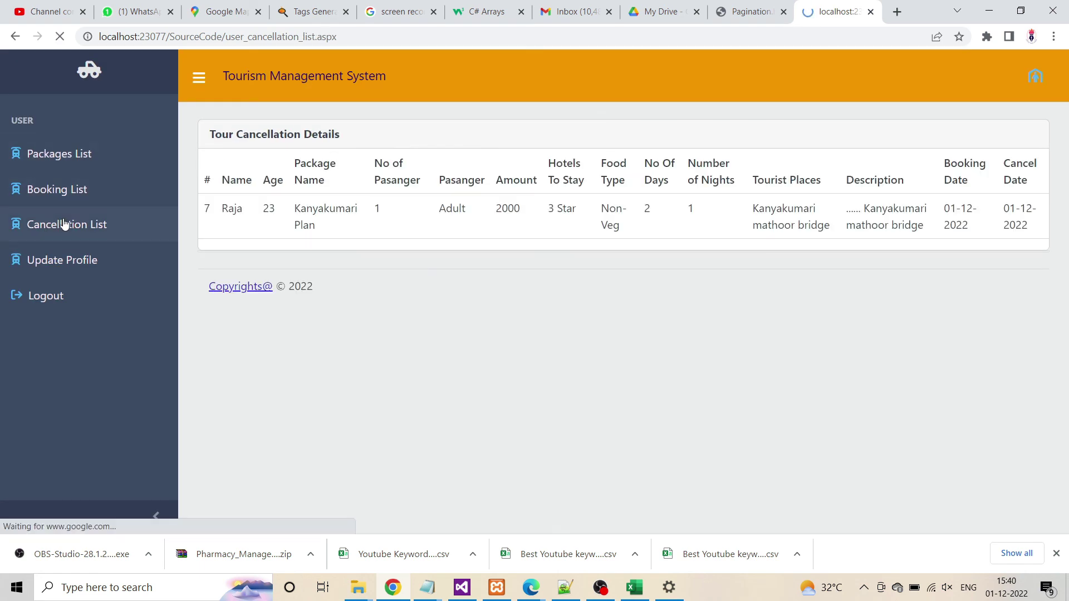
{"action": "left_click_drag", "start_coordinate": [223, 214], "coordinate": [1030, 258]}
{"action": "left_click", "coordinate": [1030, 258]}
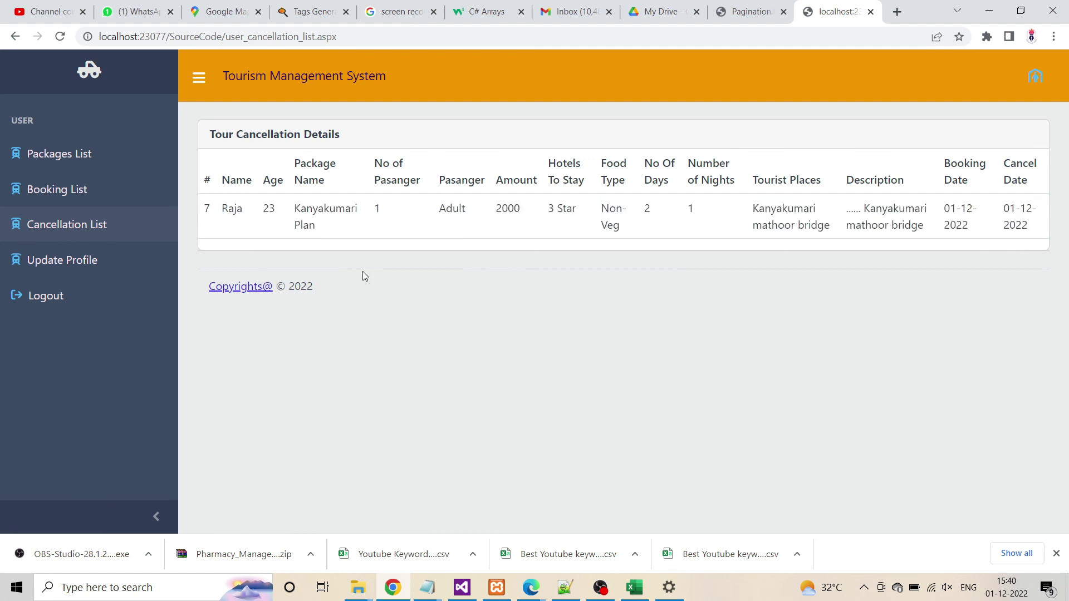
{"action": "left_click", "coordinate": [55, 192]}
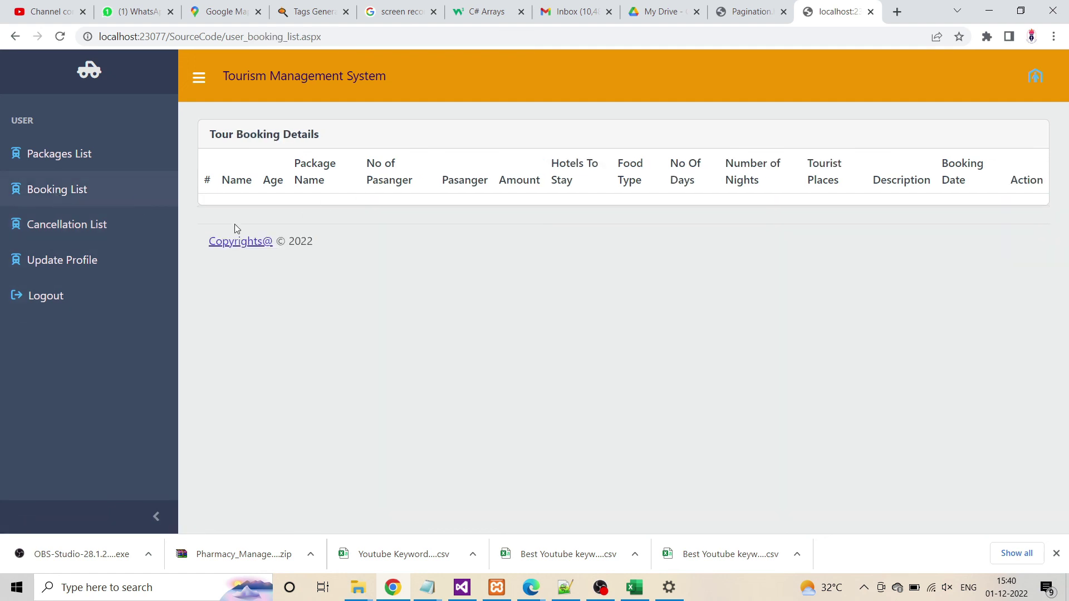
Log out the customer and sign in as admin, dismissing Chrome's password popups
{"action": "left_click", "coordinate": [49, 300]}
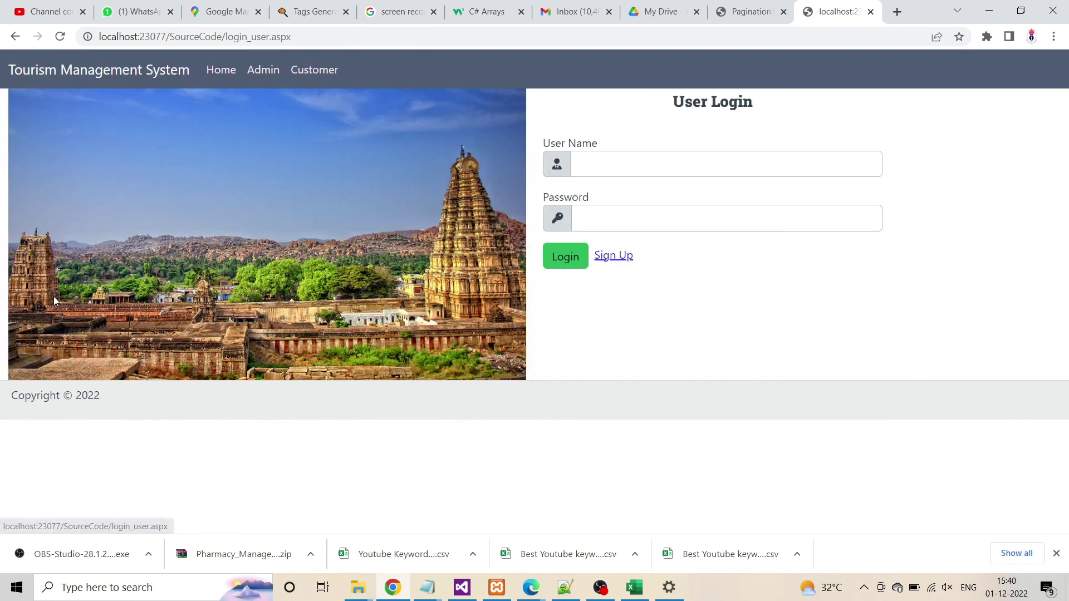
{"action": "left_click", "coordinate": [268, 73]}
{"action": "left_click", "coordinate": [611, 163]}
{"action": "type", "text": "admin"}
{"action": "key", "text": "Tab"}
{"action": "type", "text": "12"}
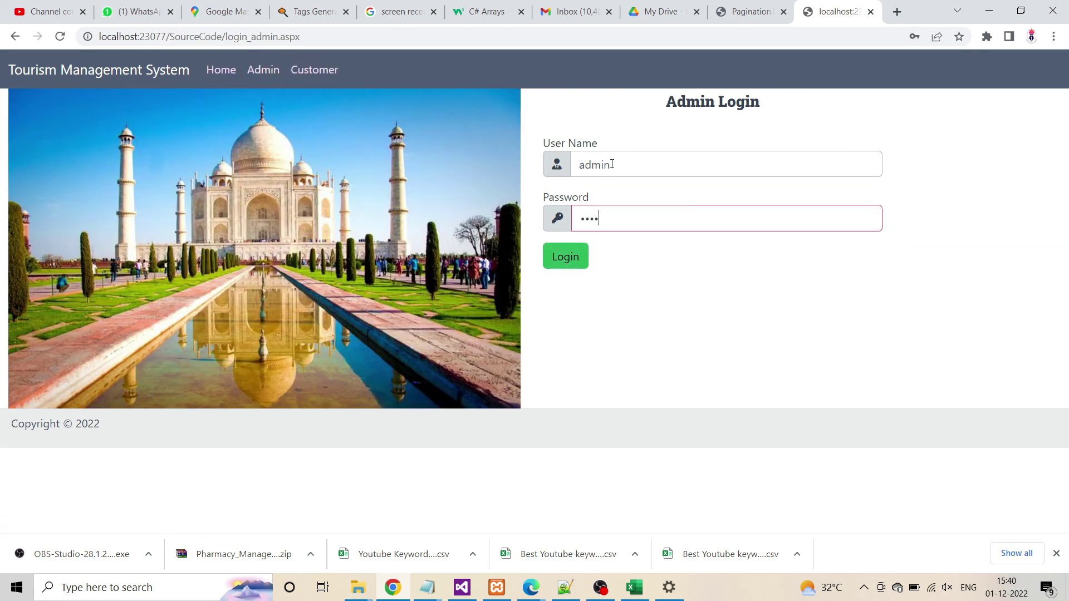
{"action": "type", "text": "345"}
{"action": "left_click", "coordinate": [564, 261]}
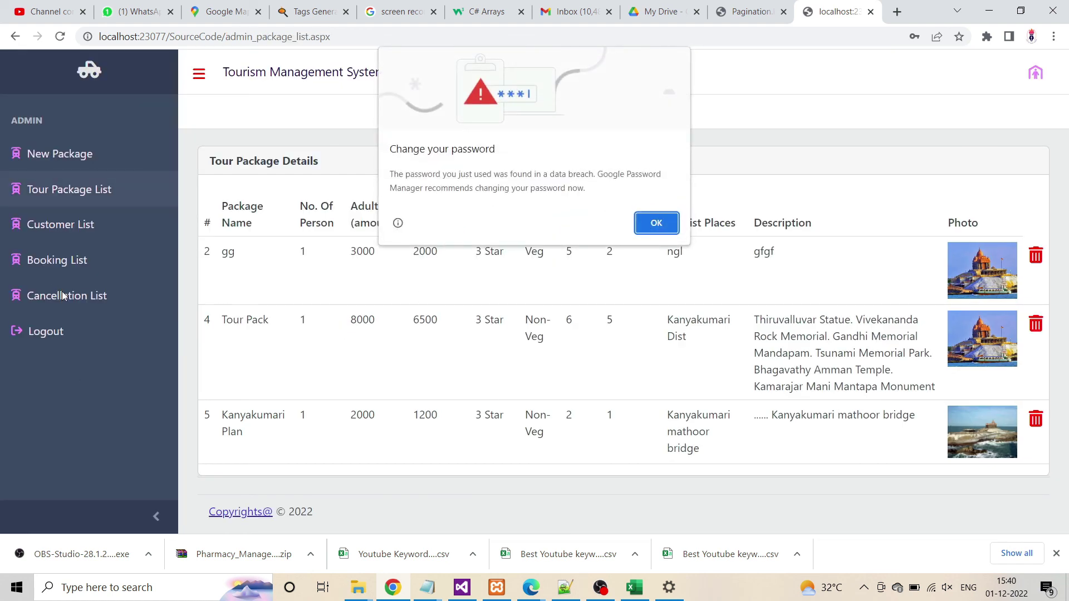
{"action": "left_click", "coordinate": [656, 223]}
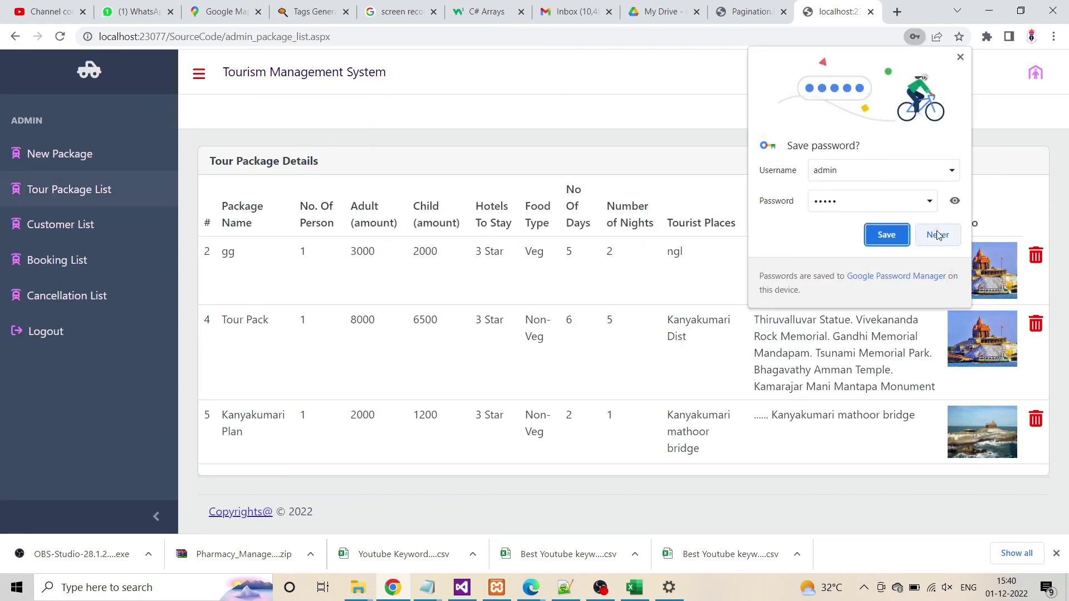
{"action": "left_click", "coordinate": [938, 235]}
Check the admin Booking List, then find the Kanyakumari Plan cancellation dated 01-12-2022
{"action": "left_click", "coordinate": [50, 260]}
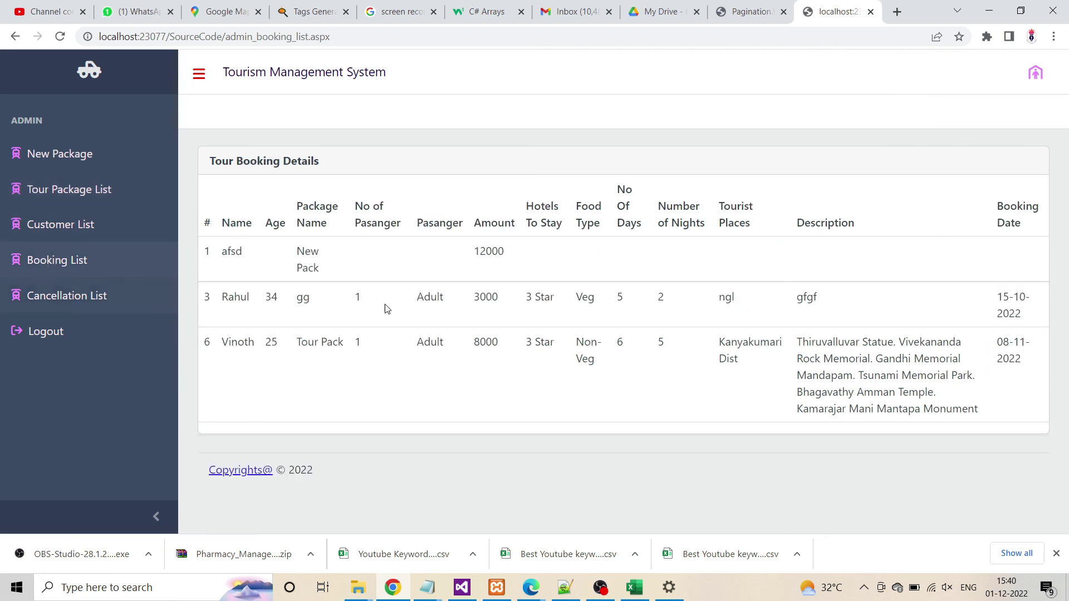
{"action": "left_click", "coordinate": [68, 295]}
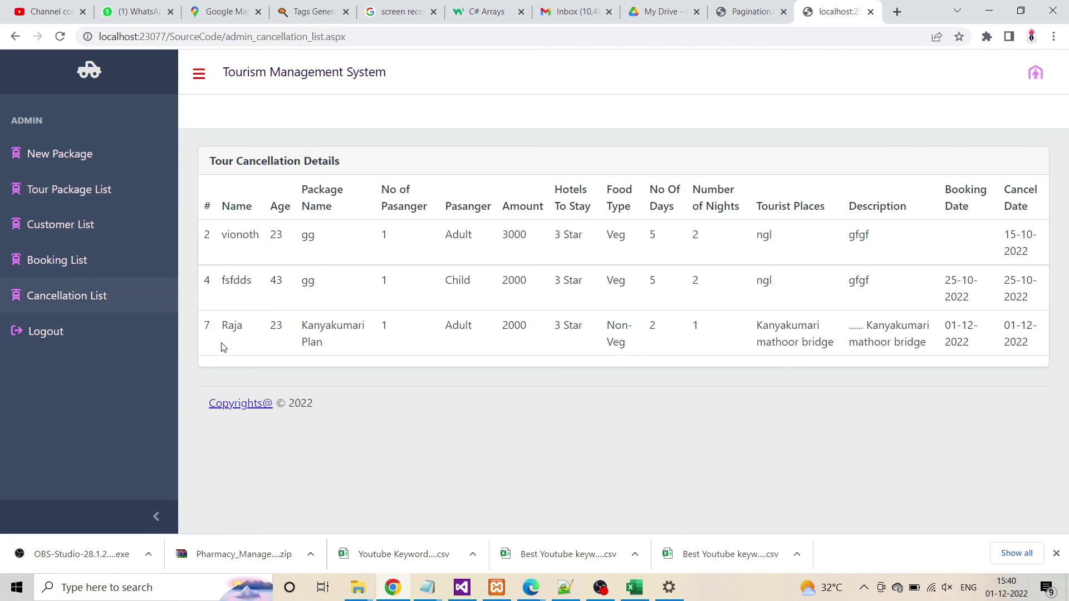
{"action": "left_click_drag", "start_coordinate": [201, 333], "coordinate": [1030, 353]}
{"action": "left_click", "coordinate": [1013, 360]}
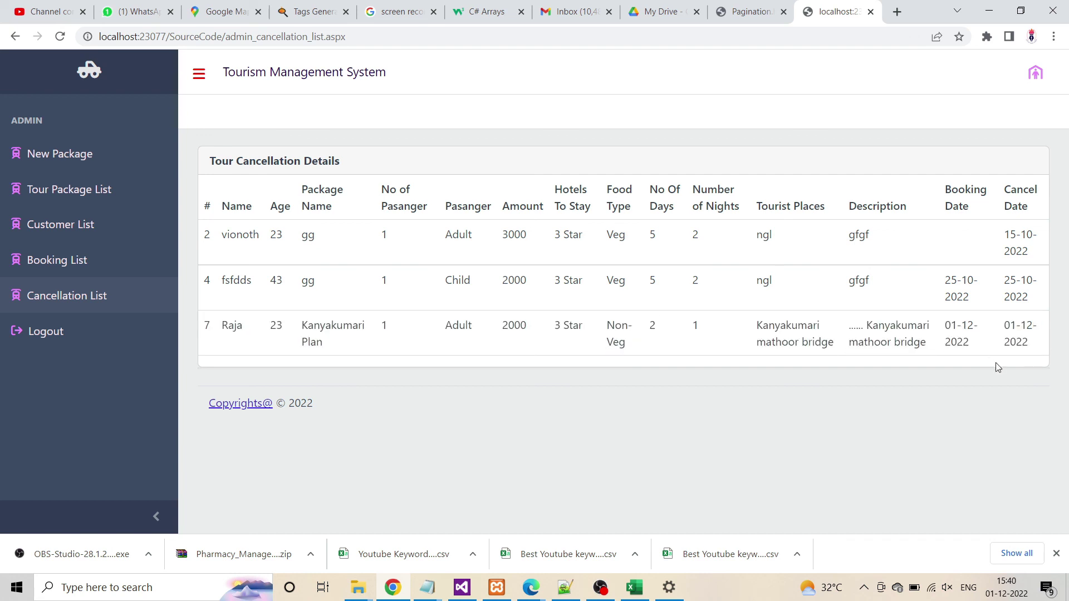